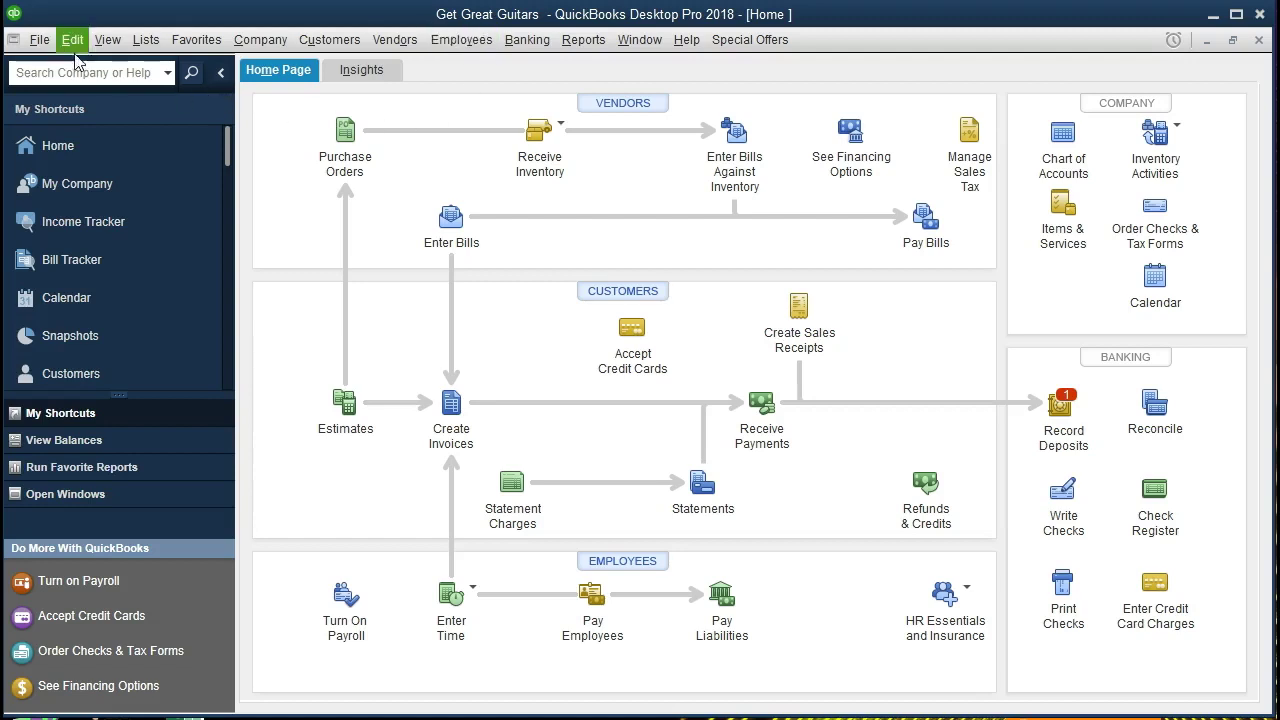
Step: Show the list of open windows in the sidebar
{"action": "left_click", "coordinate": [46, 44]}
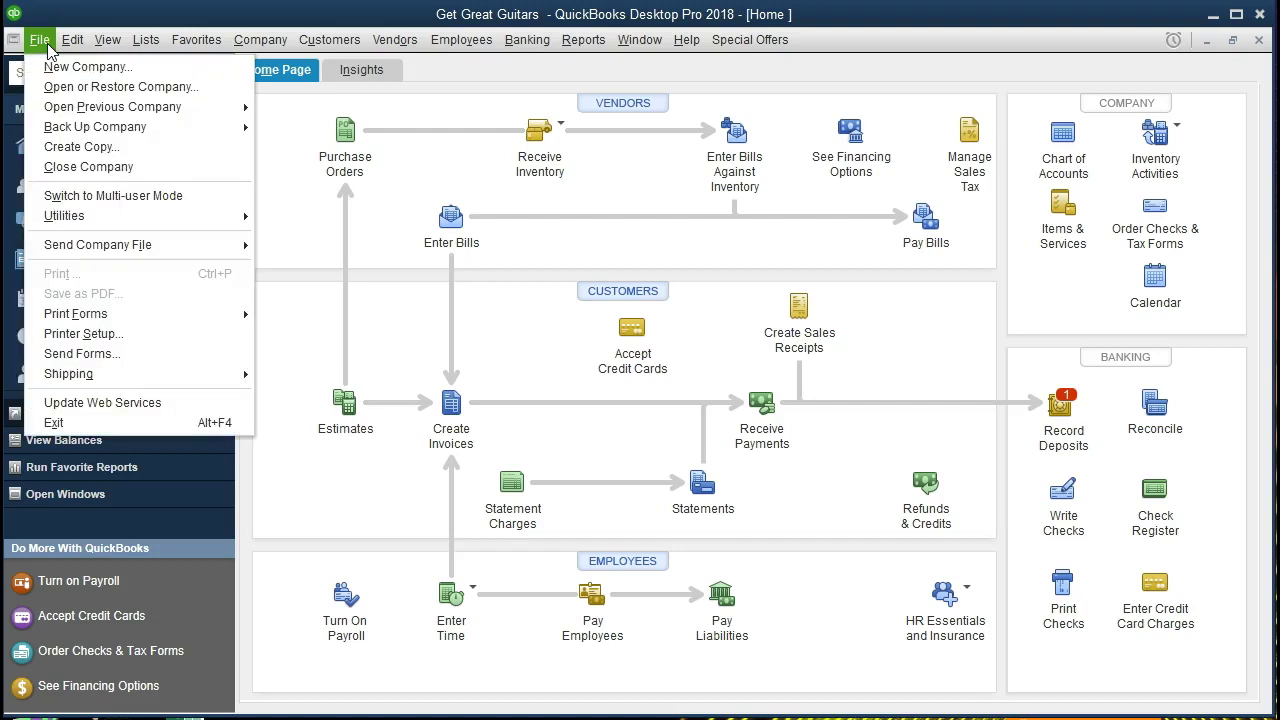
{"action": "mouse_move", "coordinate": [97, 53]}
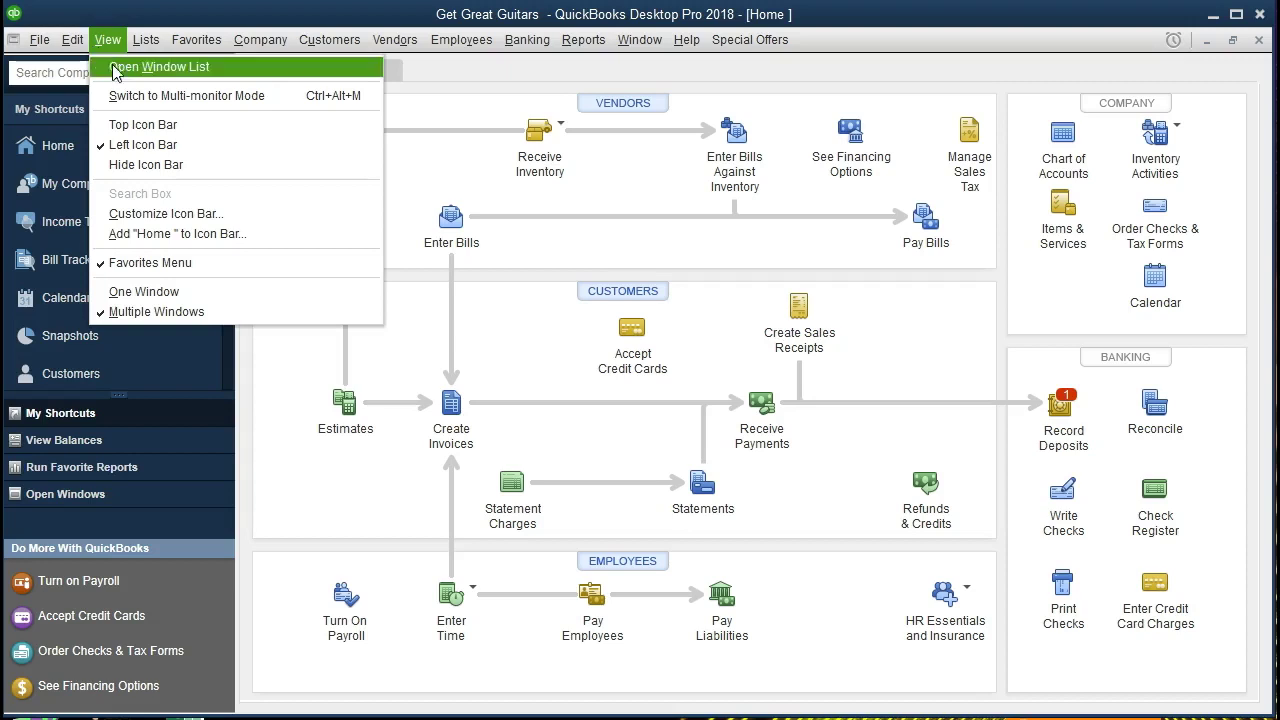
{"action": "left_click", "coordinate": [226, 80]}
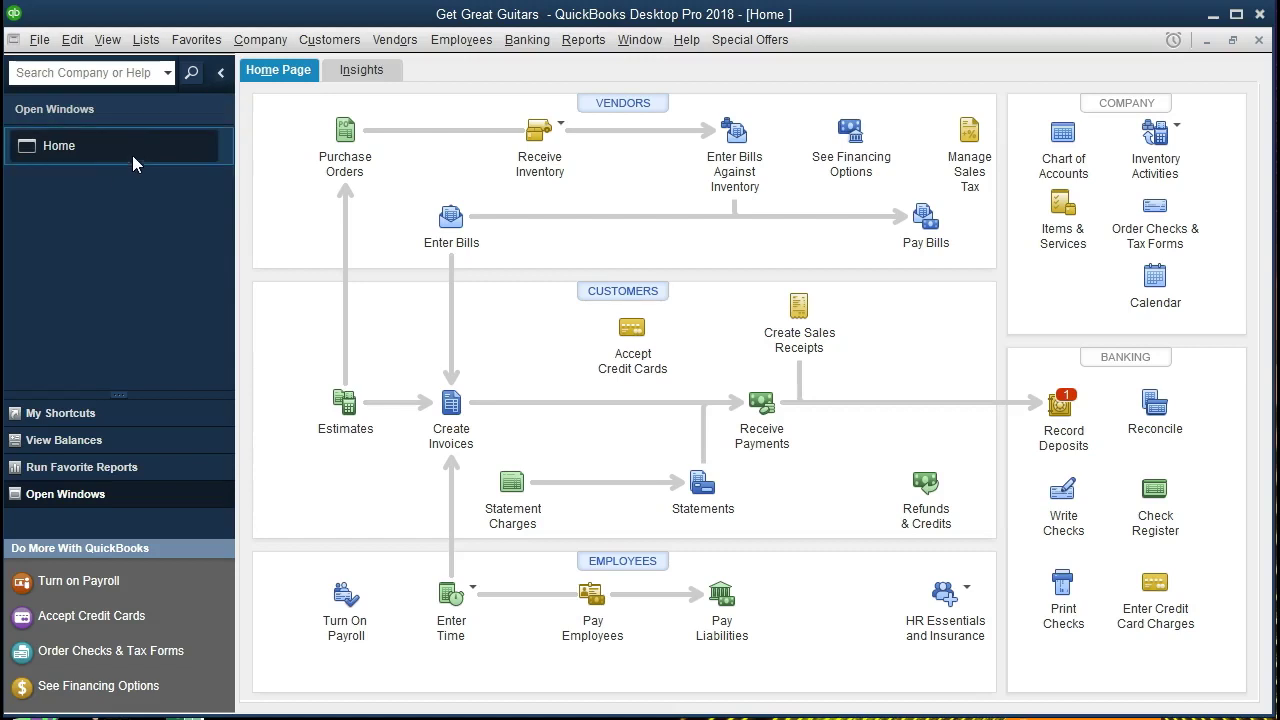
{"action": "left_click", "coordinate": [261, 48]}
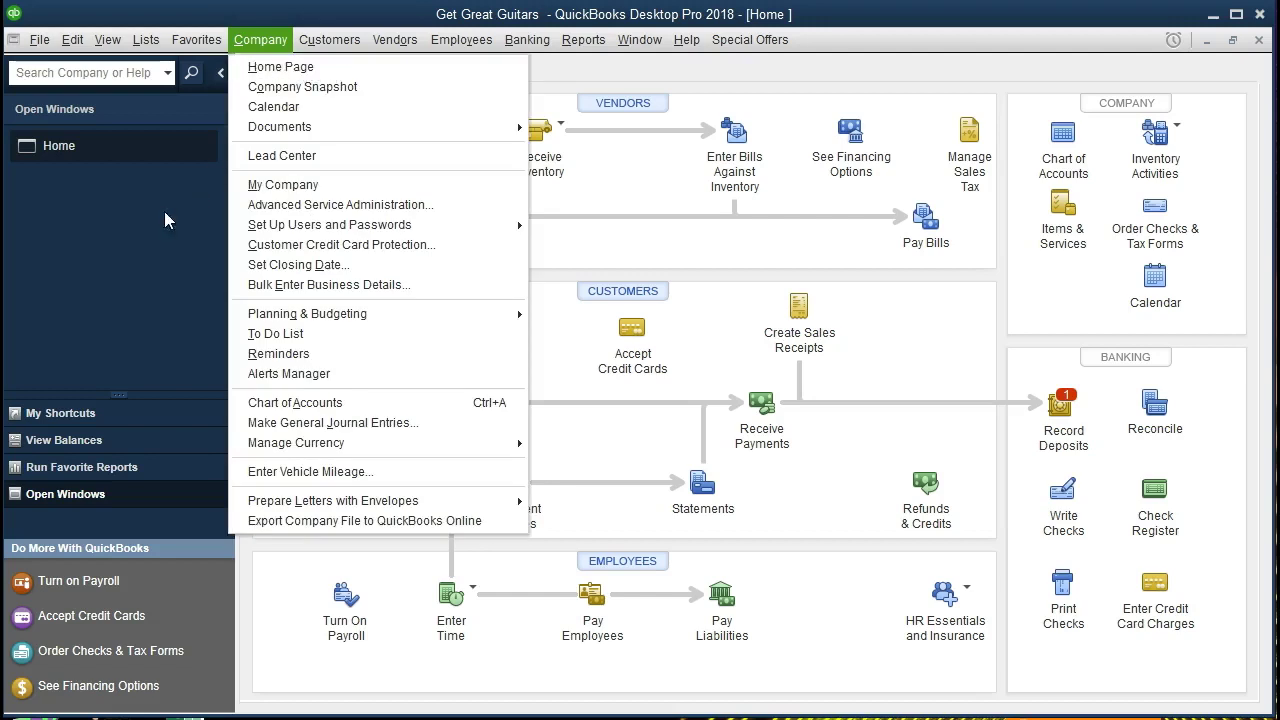
{"action": "left_click", "coordinate": [141, 232]}
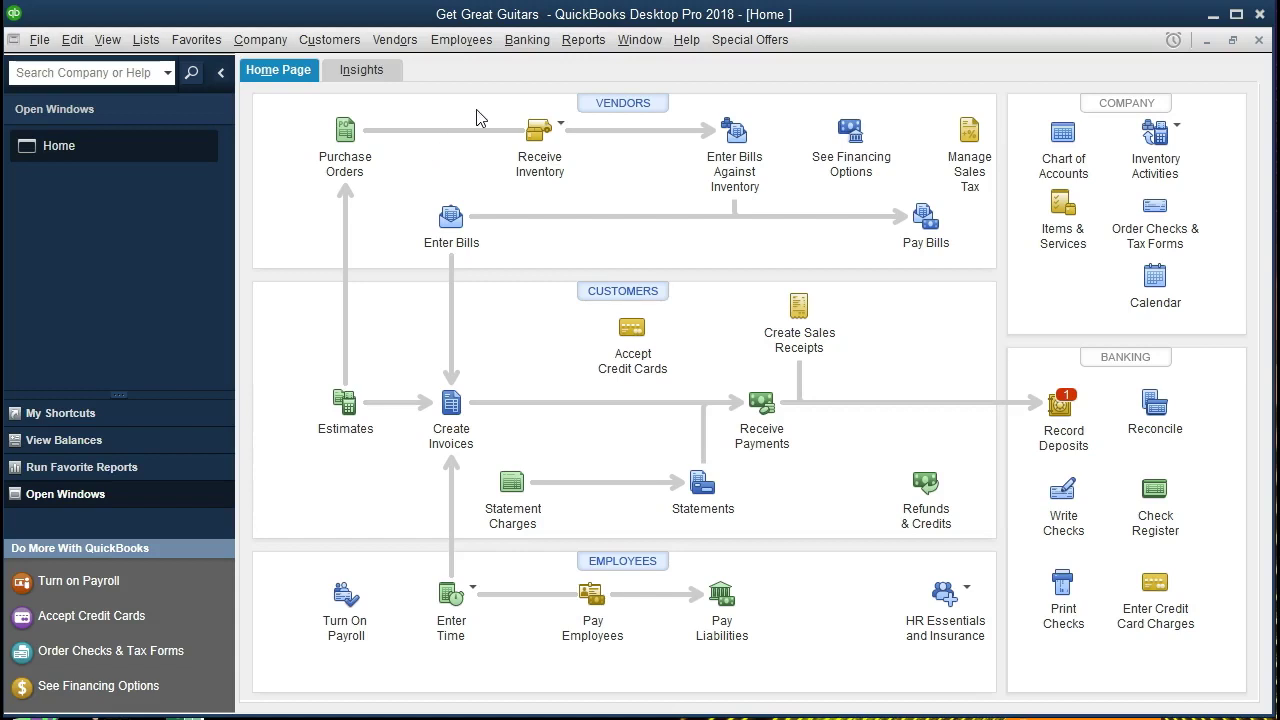
Step: Open the standard Balance Sheet report from the company and financial reports
{"action": "left_click", "coordinate": [583, 39]}
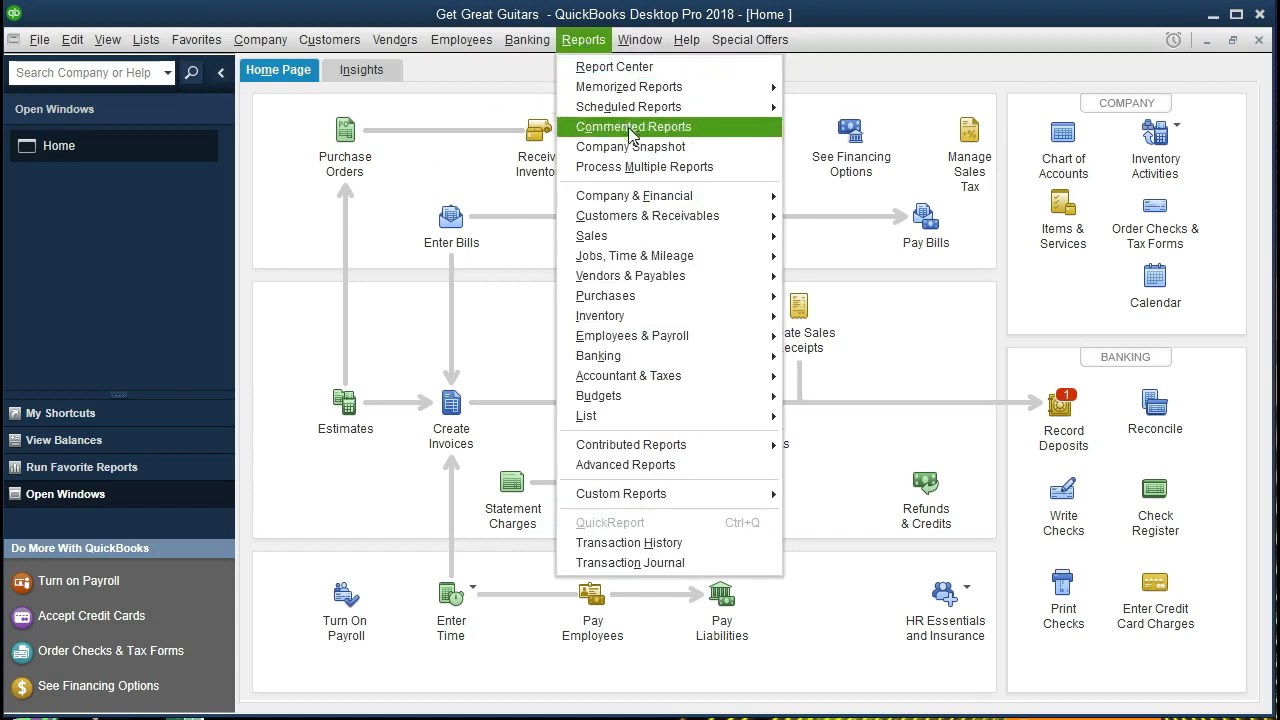
{"action": "mouse_move", "coordinate": [748, 198]}
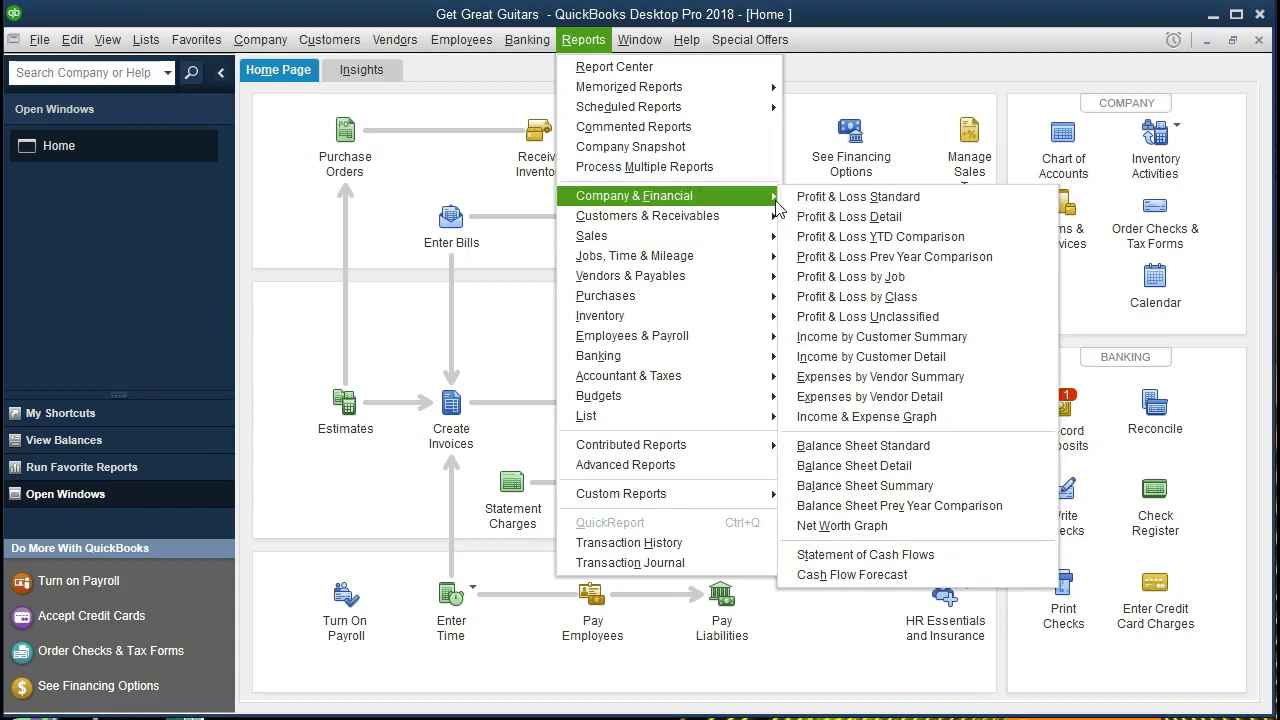
{"action": "left_click", "coordinate": [795, 448]}
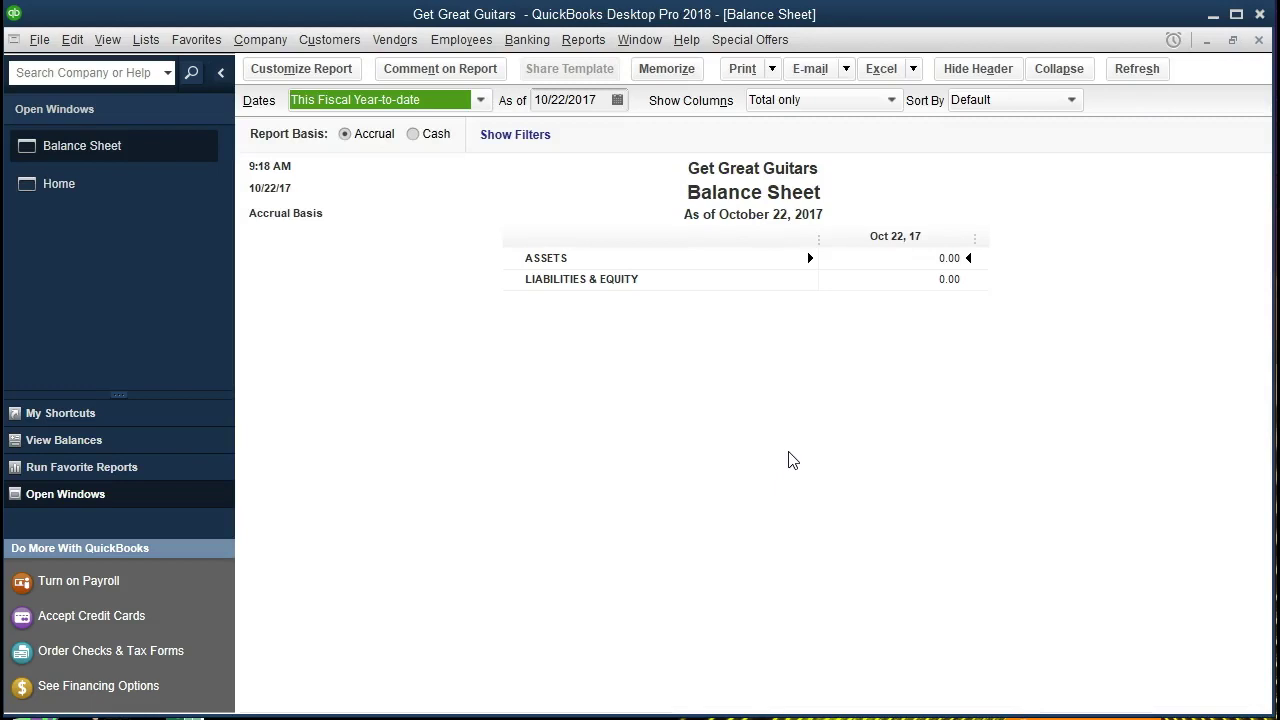
Step: Customize the Balance Sheet report to cover the date range 01/01/2021 to 02/28/2021
{"action": "left_click", "coordinate": [330, 76]}
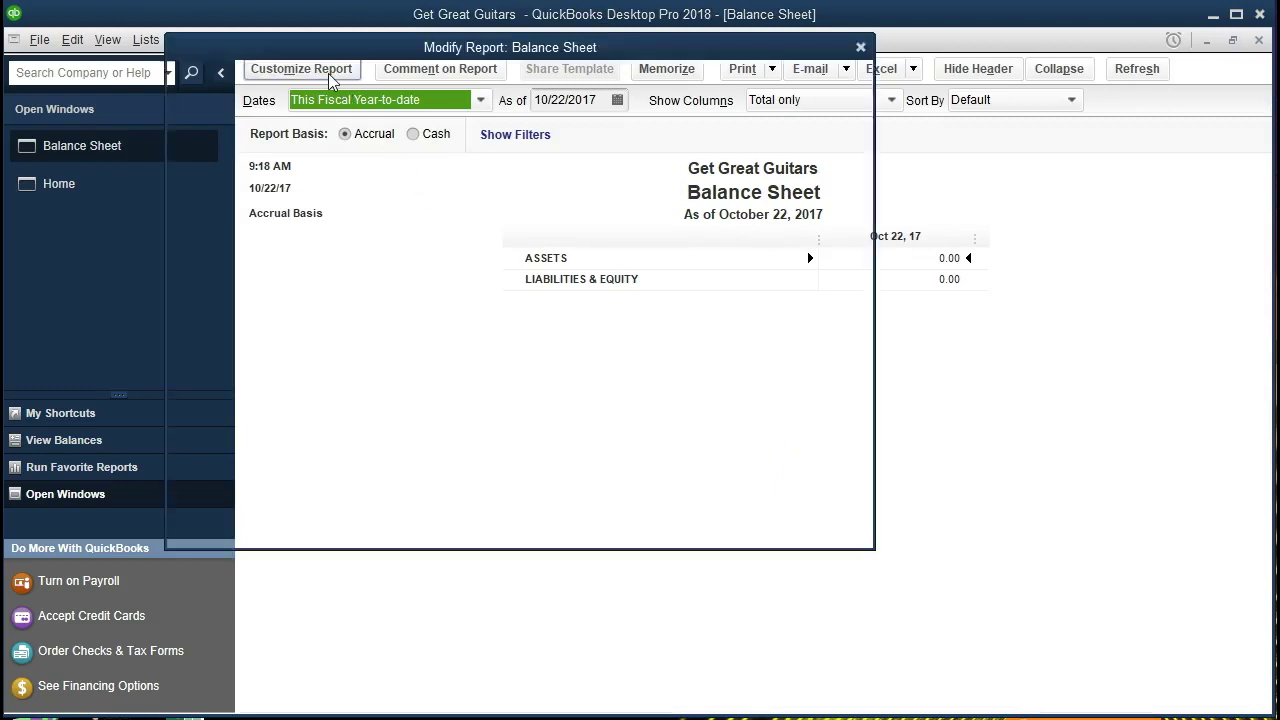
{"action": "key", "text": "Tab"}
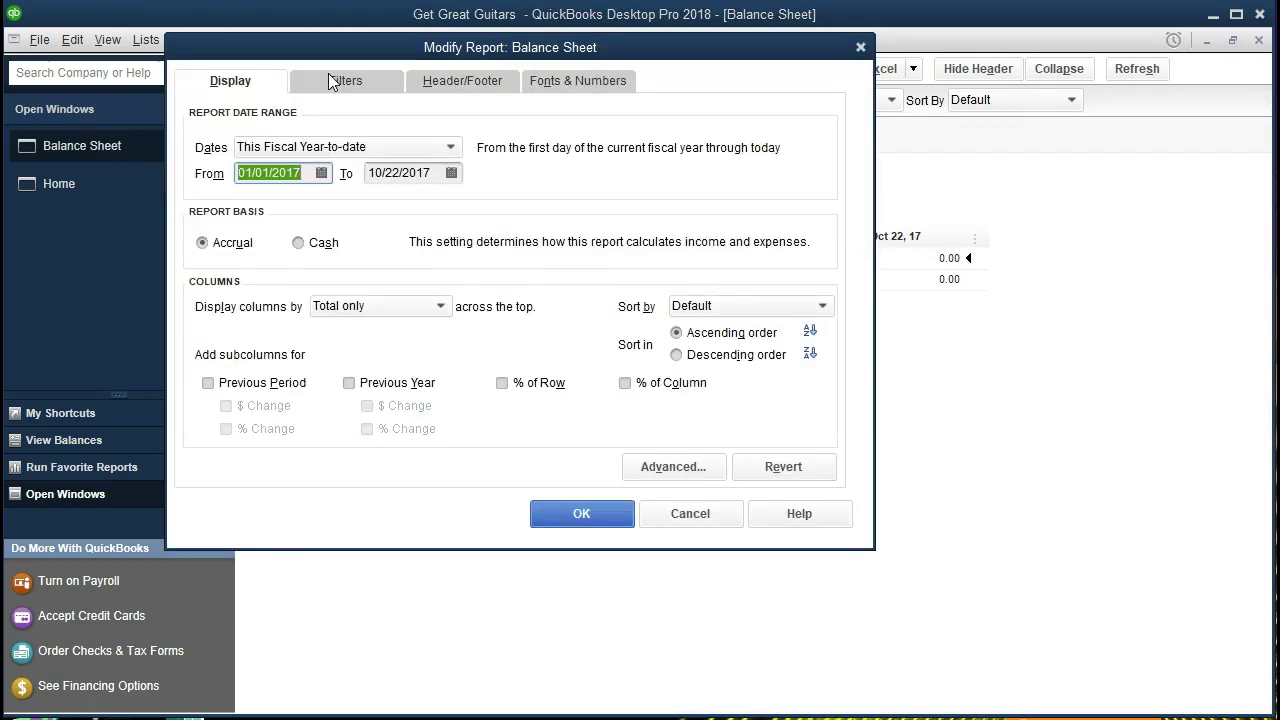
{"action": "type", "text": "01/01/2021"}
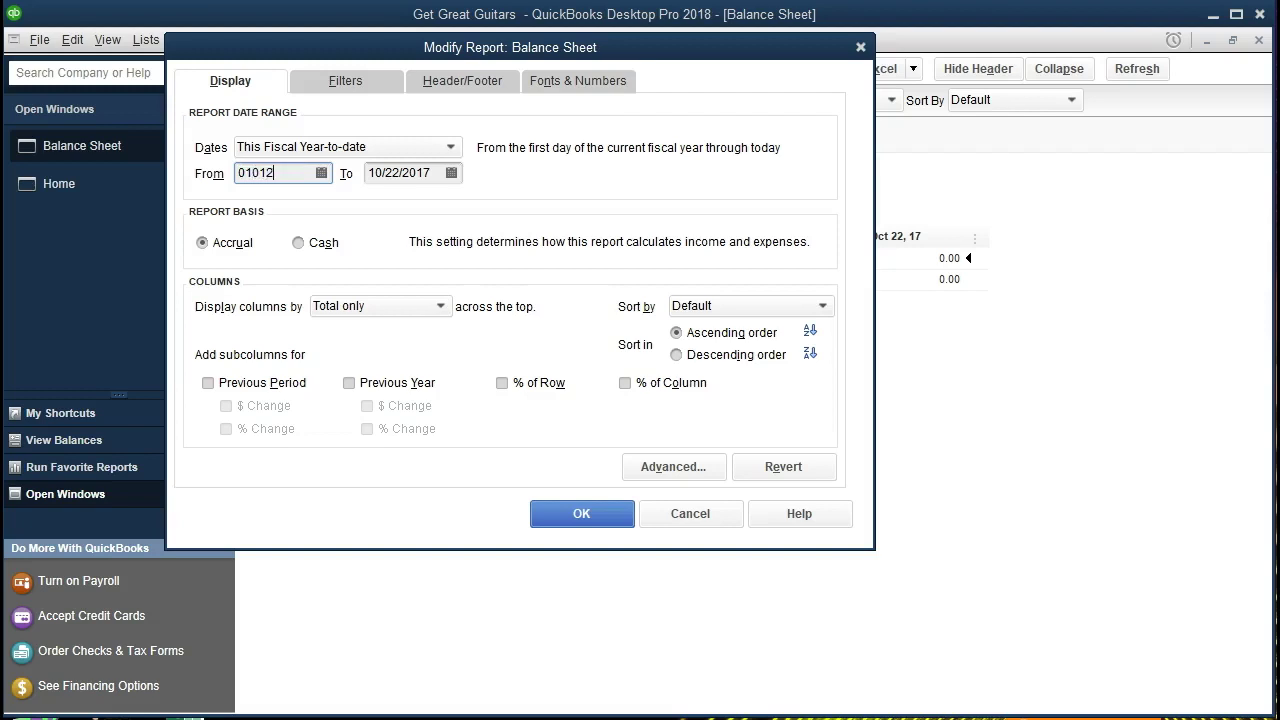
{"action": "key", "text": "Tab"}
{"action": "type", "text": "02282021"}
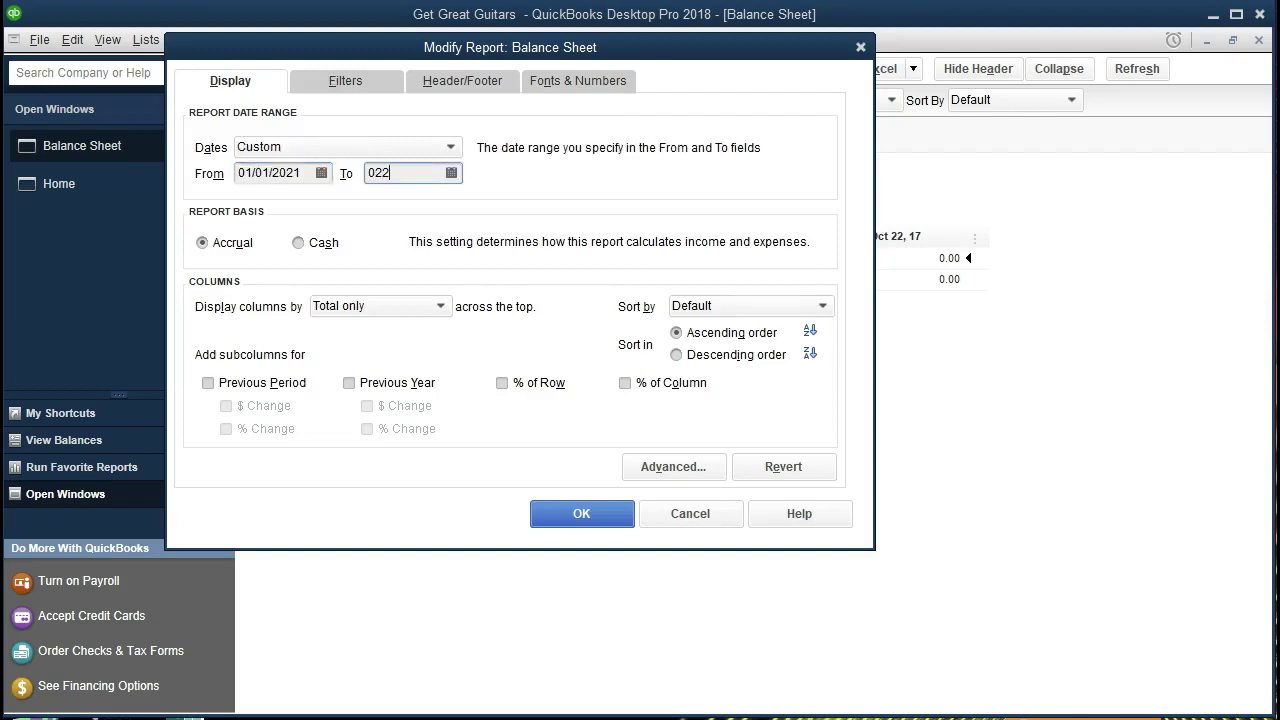
{"action": "key", "text": "Tab"}
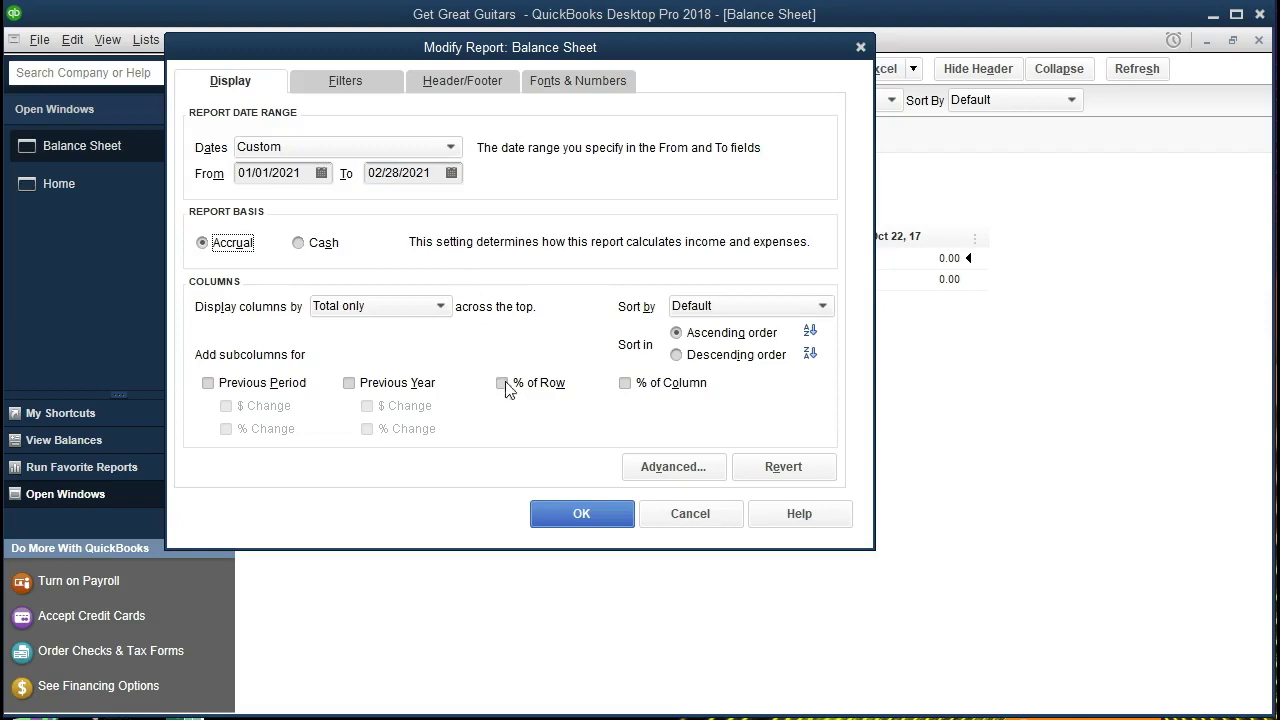
{"action": "left_click", "coordinate": [569, 513]}
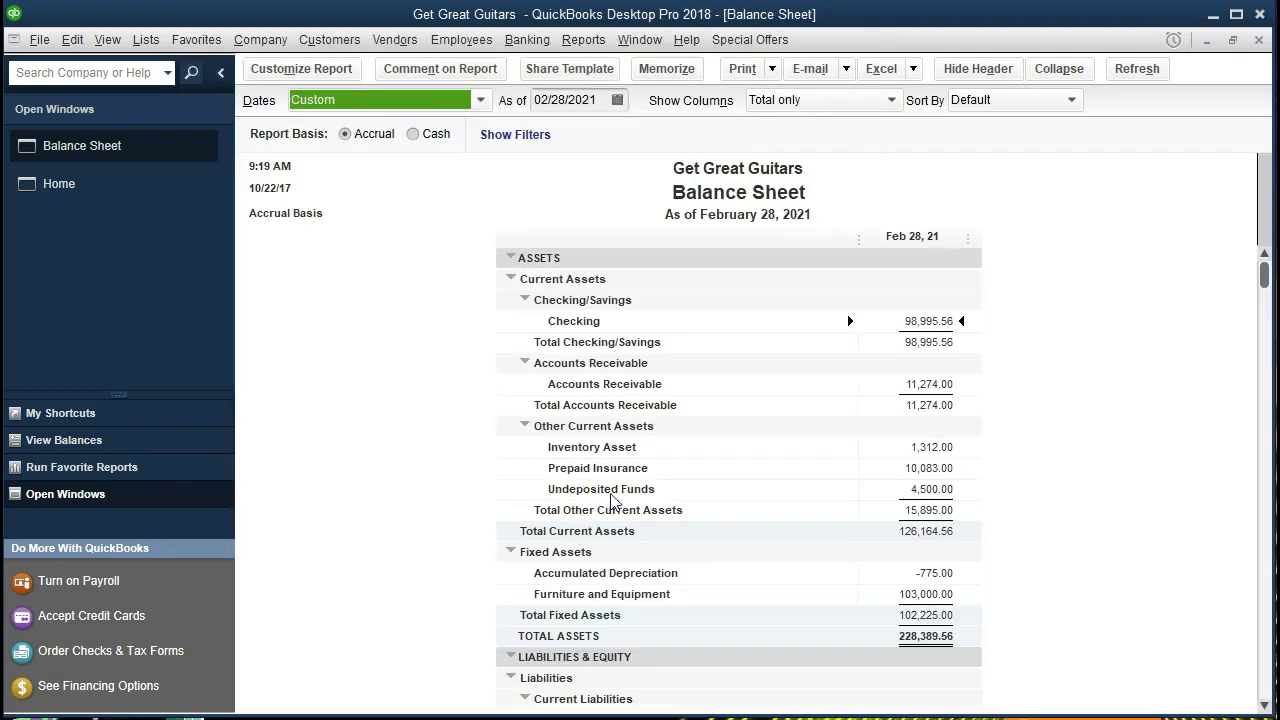
Step: Examine the Balance Sheet from assets through liabilities and equity, and select the Unearned Revenue amount
{"action": "scroll", "coordinate": [622, 497], "scroll_direction": "down", "scroll_amount": 3}
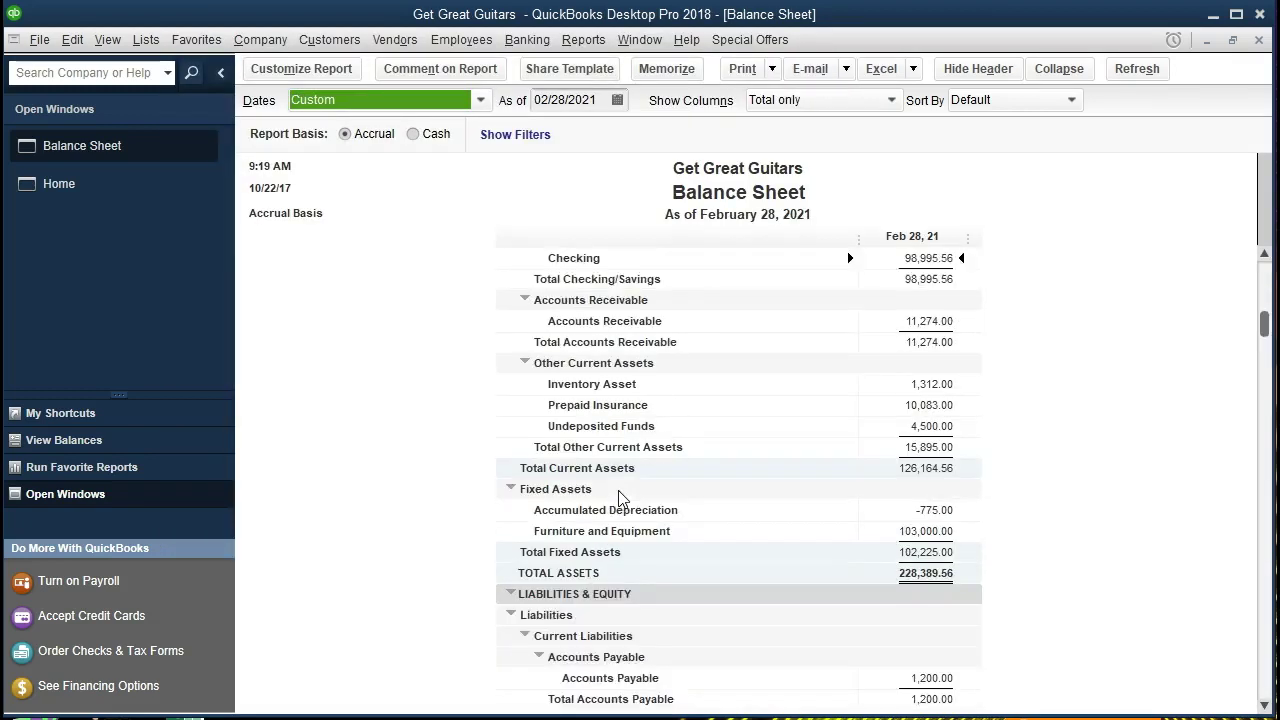
{"action": "scroll", "coordinate": [619, 497], "scroll_direction": "down", "scroll_amount": 4}
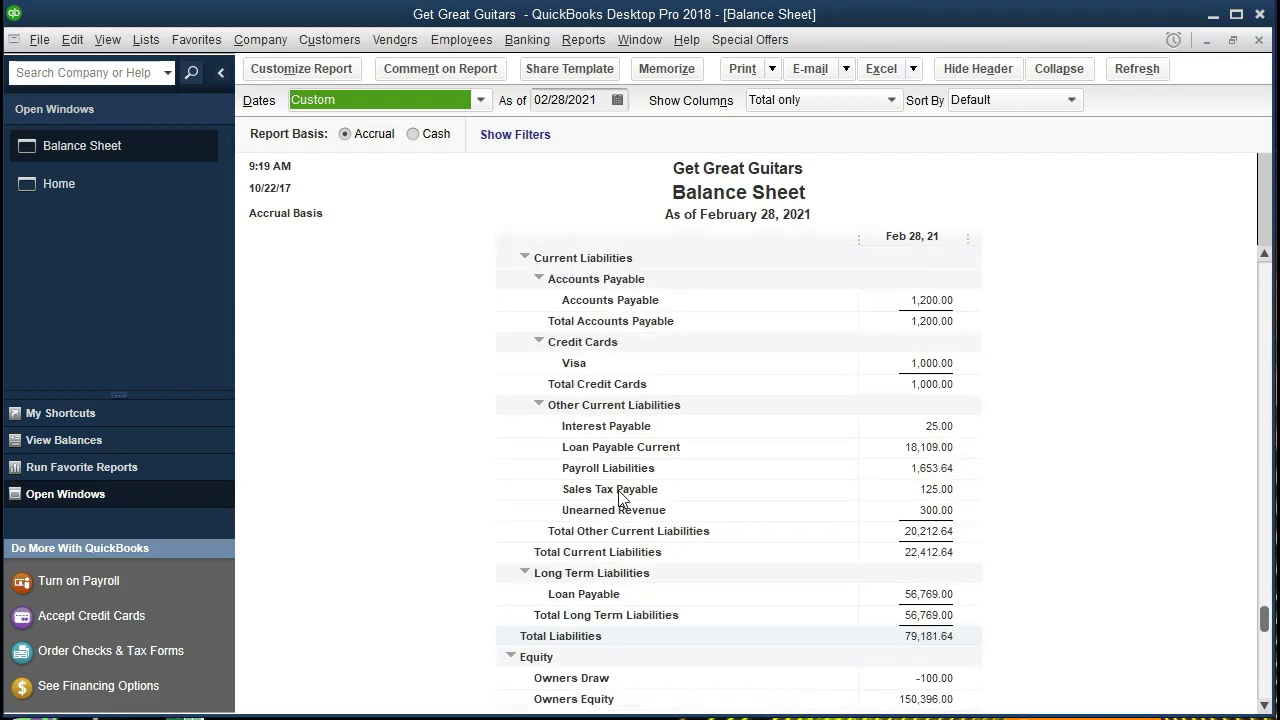
{"action": "scroll", "coordinate": [612, 512], "scroll_direction": "down", "scroll_amount": 1}
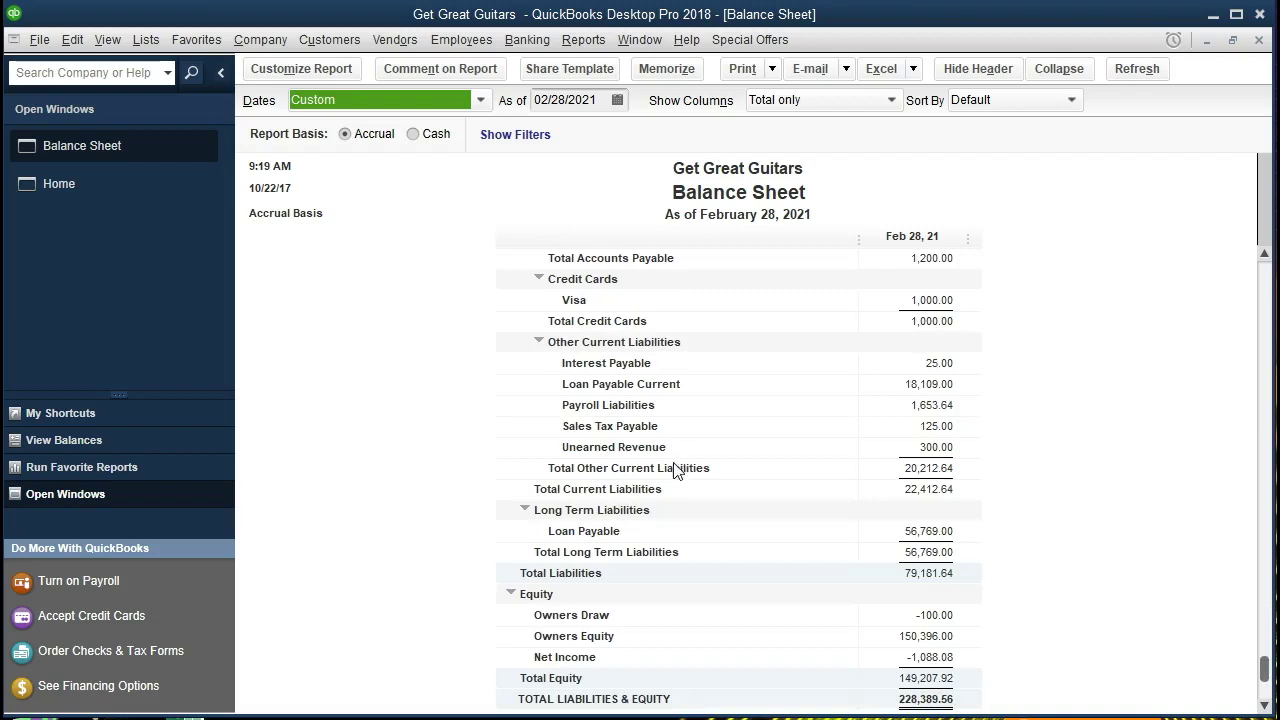
{"action": "left_click", "coordinate": [905, 445]}
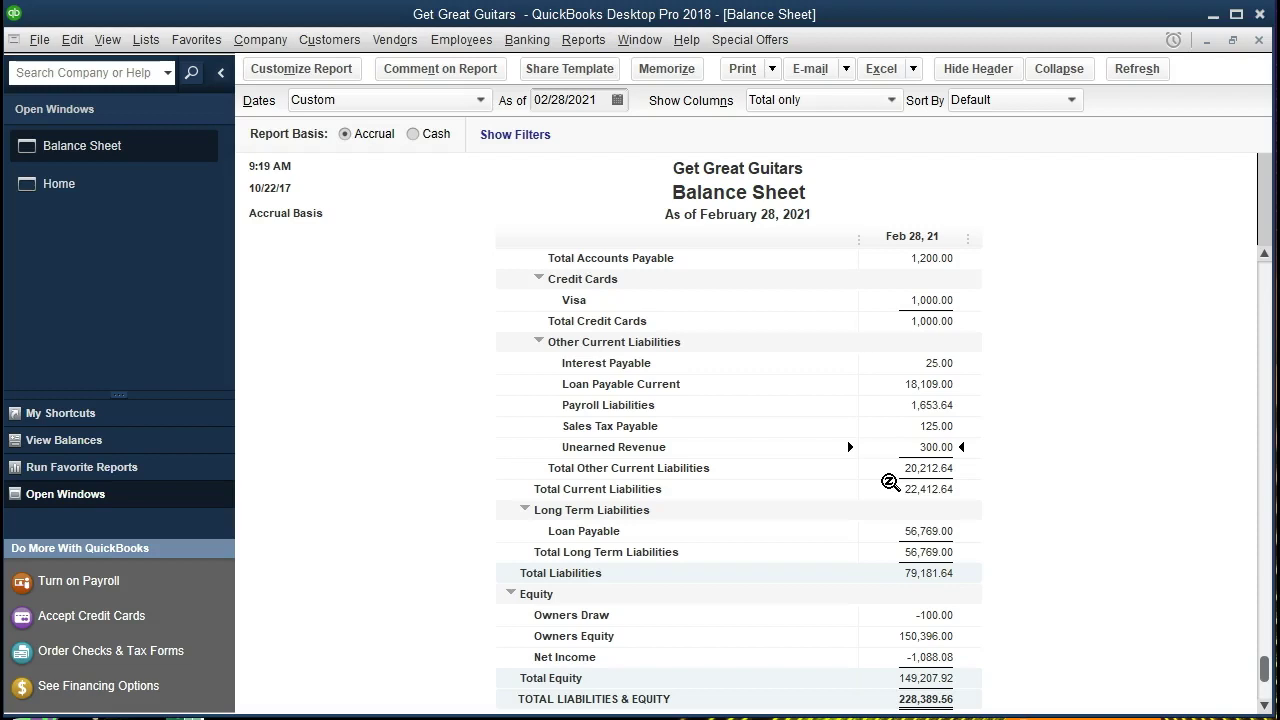
Step: Open the transaction detail behind the Accounts Receivable balance and look through its entries to the end
{"action": "scroll", "coordinate": [889, 482], "scroll_direction": "up", "scroll_amount": 9}
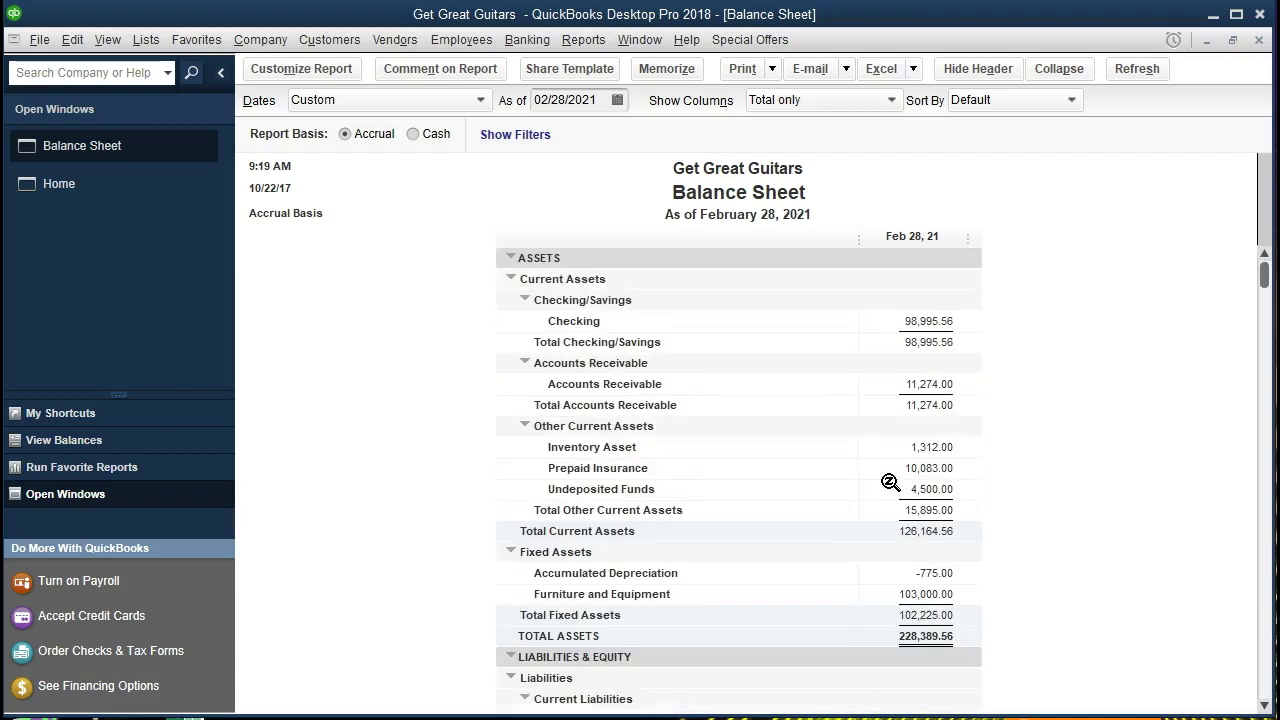
{"action": "double_click", "coordinate": [890, 383]}
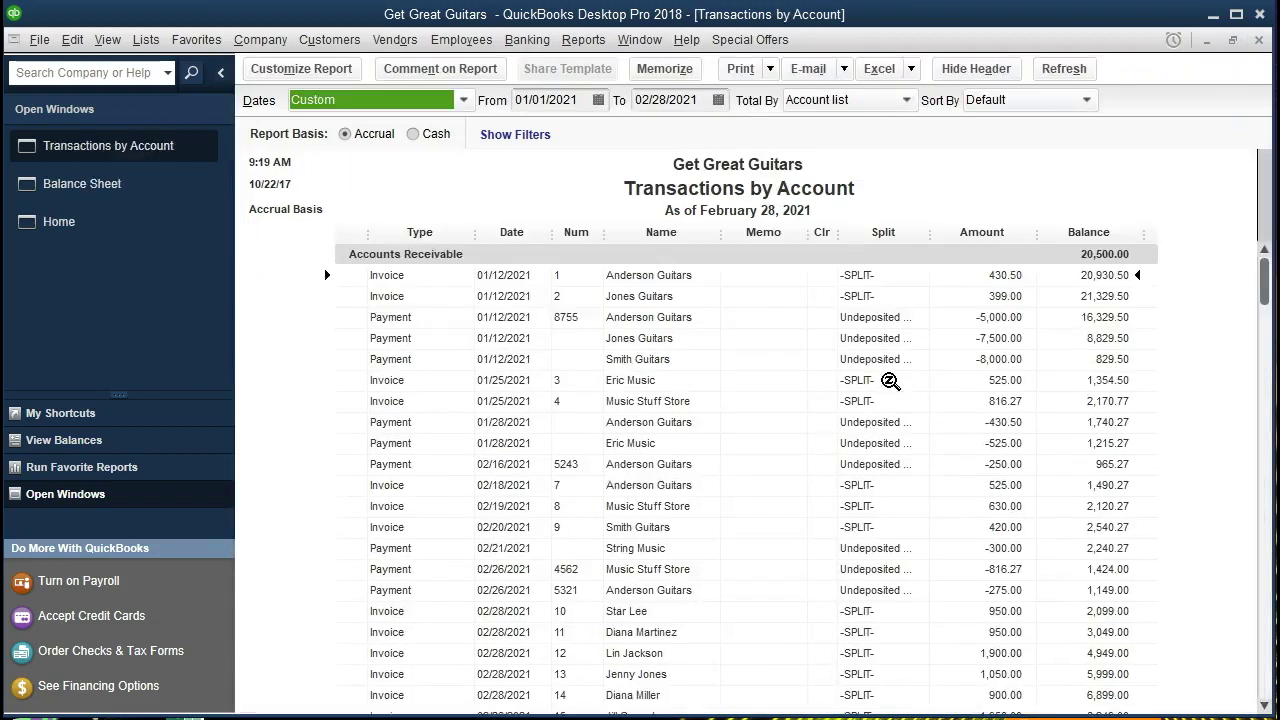
{"action": "scroll", "coordinate": [889, 381], "scroll_direction": "down", "scroll_amount": 3}
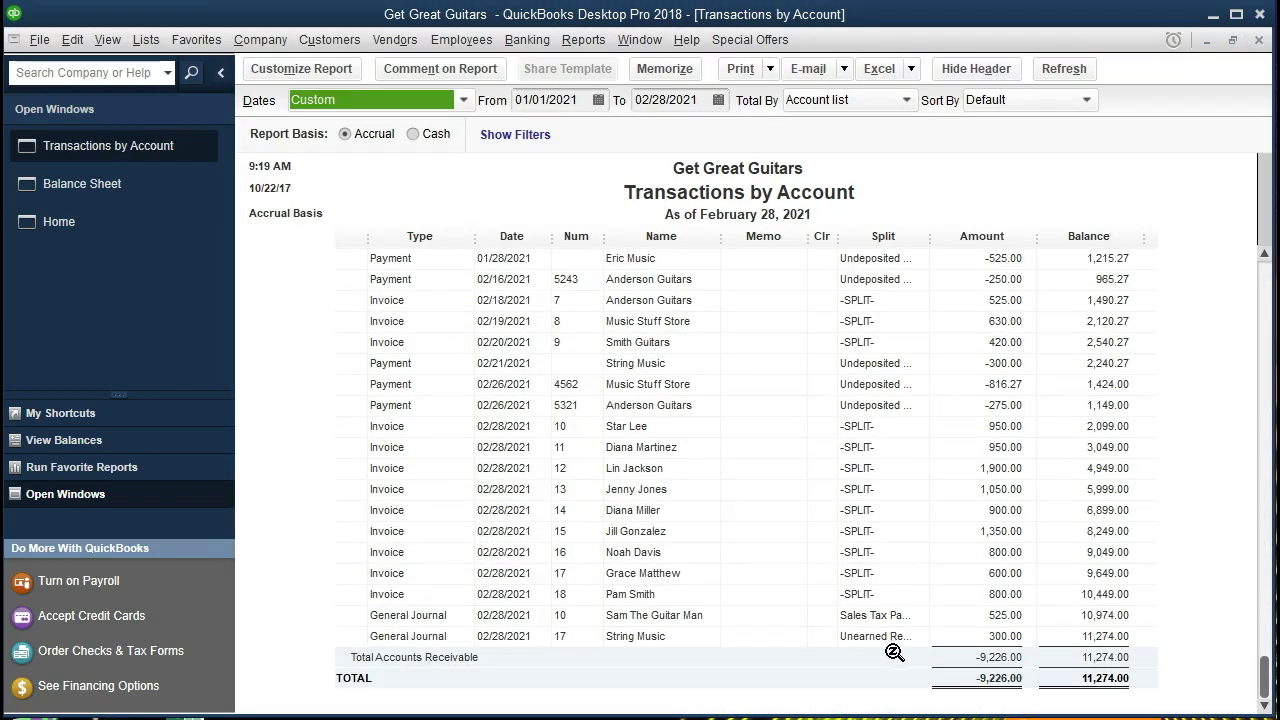
Step: Open the register entry for String Music's general journal 17, and close it together with the transaction detail report
{"action": "double_click", "coordinate": [962, 640]}
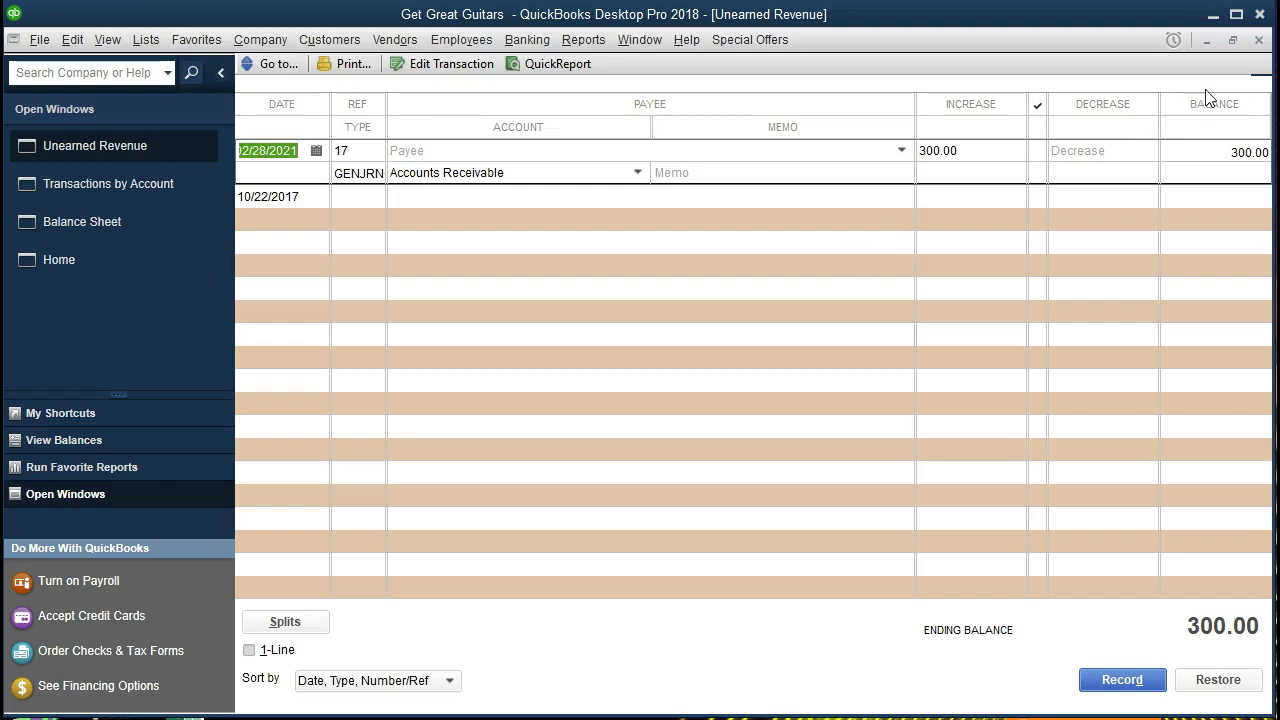
{"action": "left_click", "coordinate": [1258, 40]}
{"action": "left_click", "coordinate": [1258, 40]}
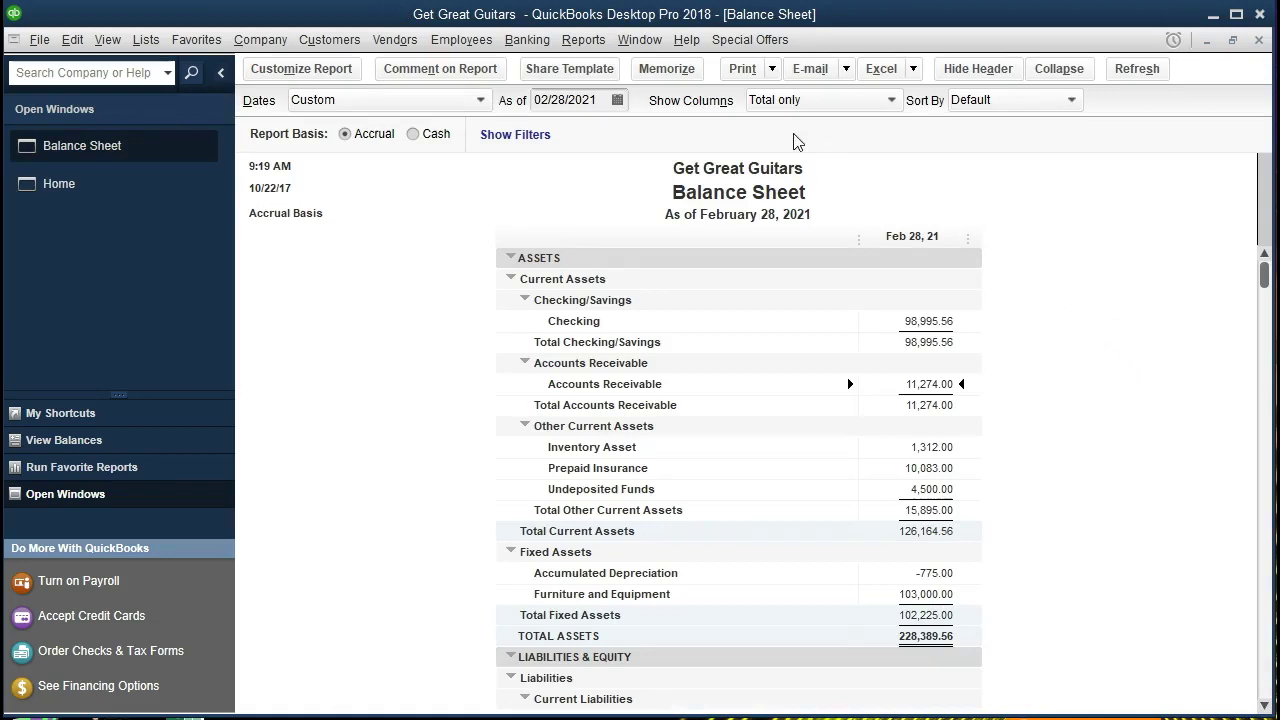
Step: Open the Customer Balance Detail report and examine the customer entries down to String Music
{"action": "left_click", "coordinate": [590, 42]}
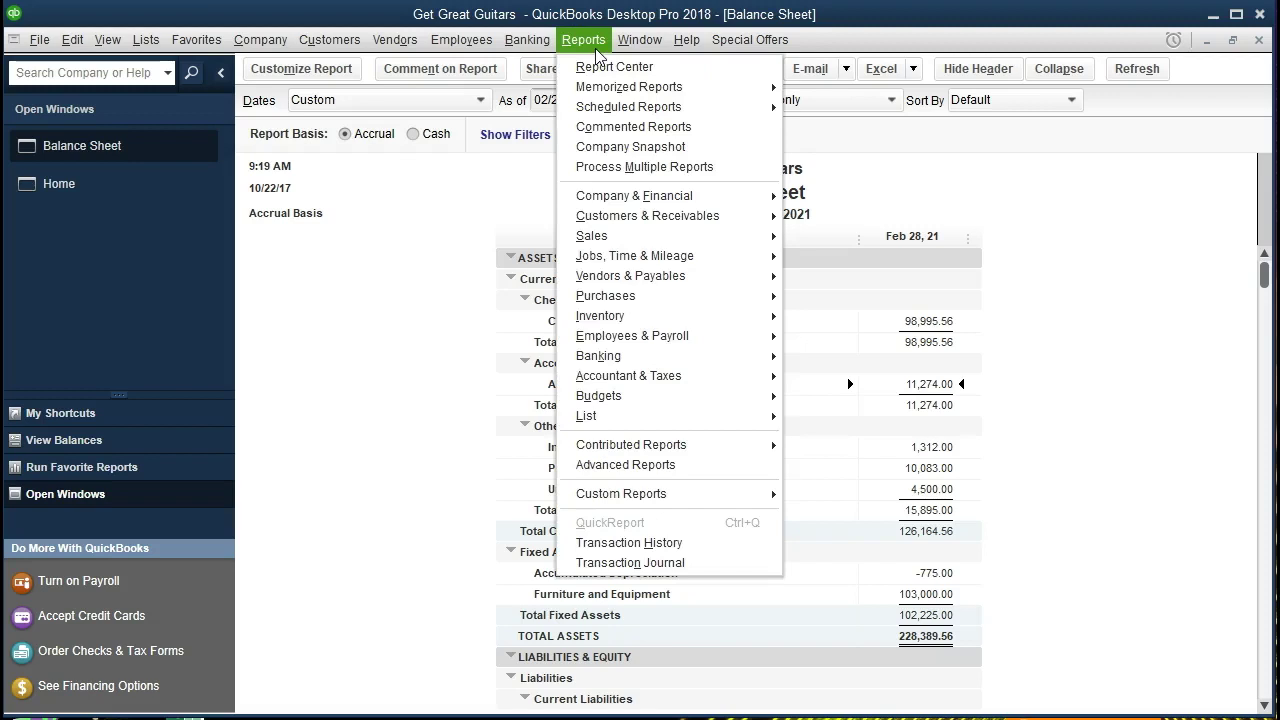
{"action": "mouse_move", "coordinate": [705, 218]}
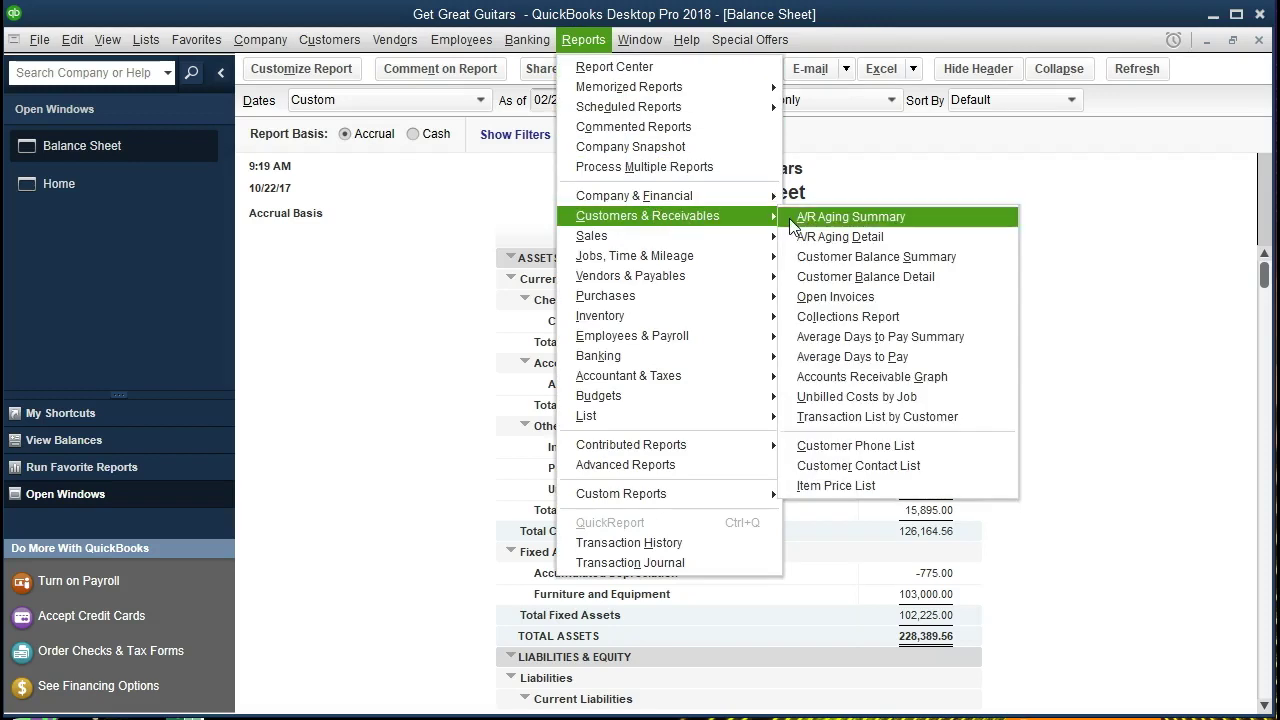
{"action": "left_click", "coordinate": [974, 283]}
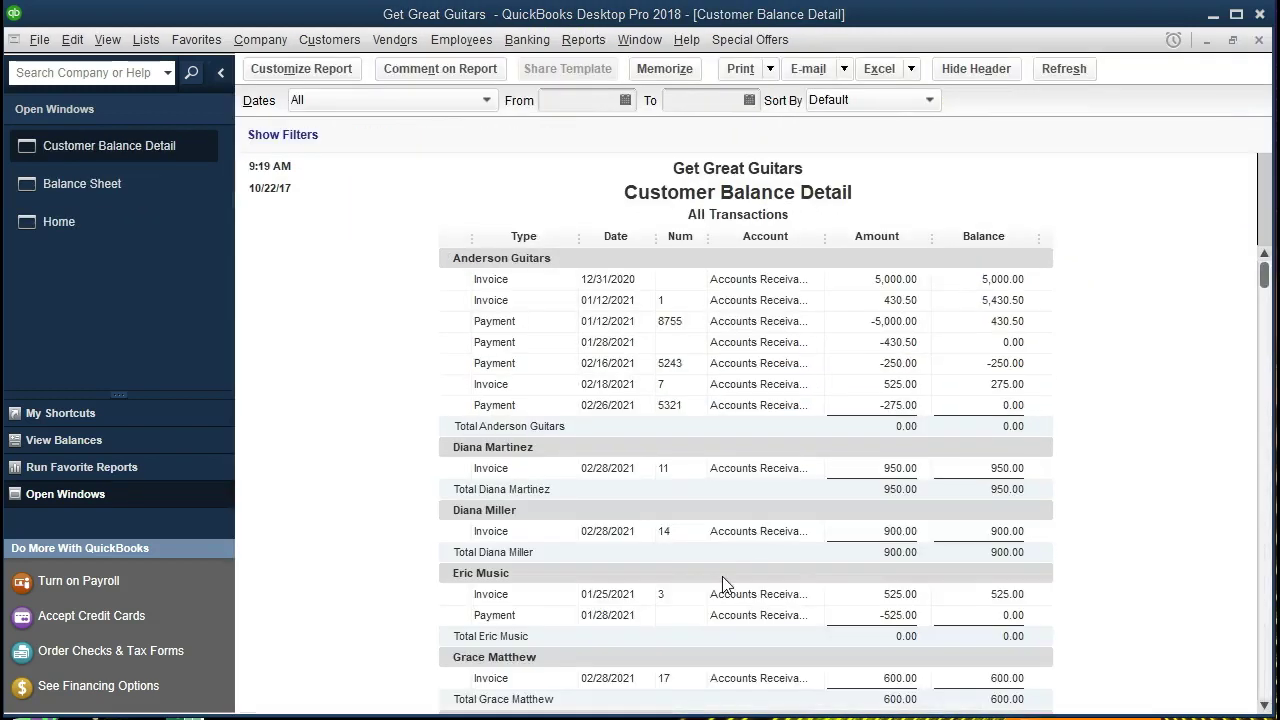
{"action": "scroll", "coordinate": [722, 577], "scroll_direction": "down", "scroll_amount": 9}
{"action": "scroll", "coordinate": [722, 580], "scroll_direction": "down", "scroll_amount": 6}
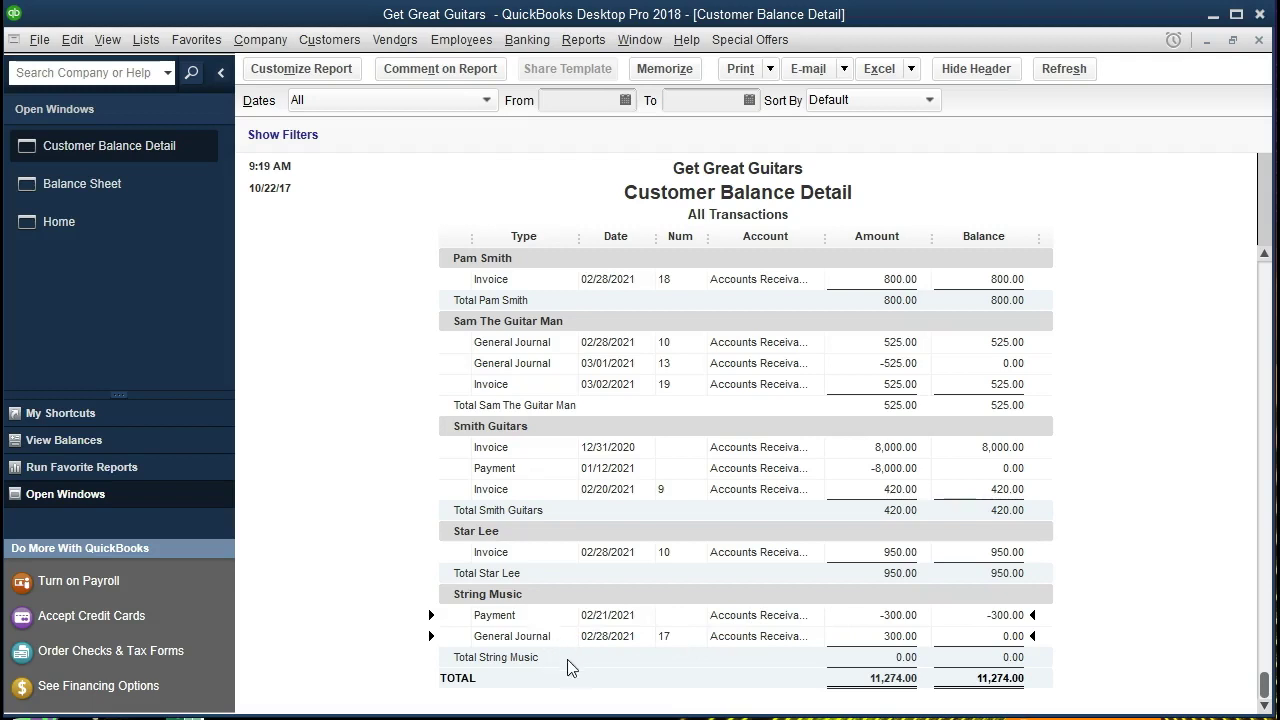
Step: Return to the Balance Sheet report and examine the Unearned Revenue line among the current liabilities
{"action": "left_click", "coordinate": [136, 183]}
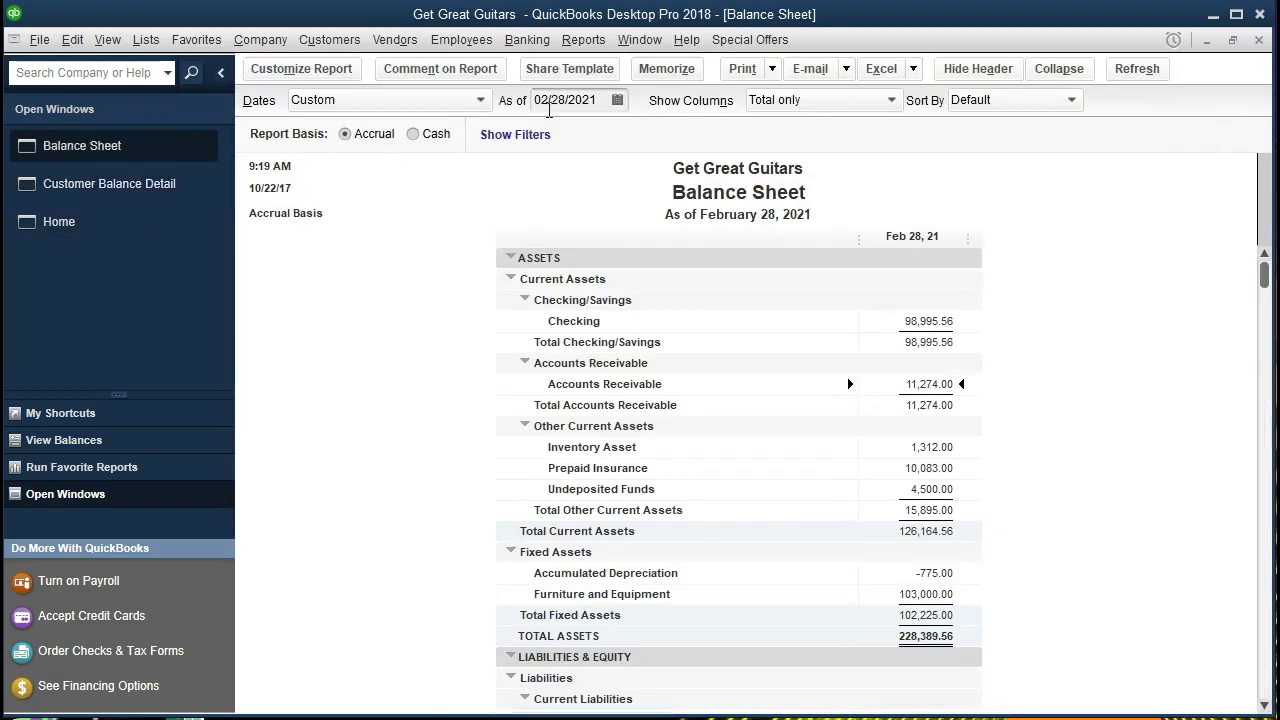
{"action": "scroll", "coordinate": [704, 421], "scroll_direction": "down", "scroll_amount": 6}
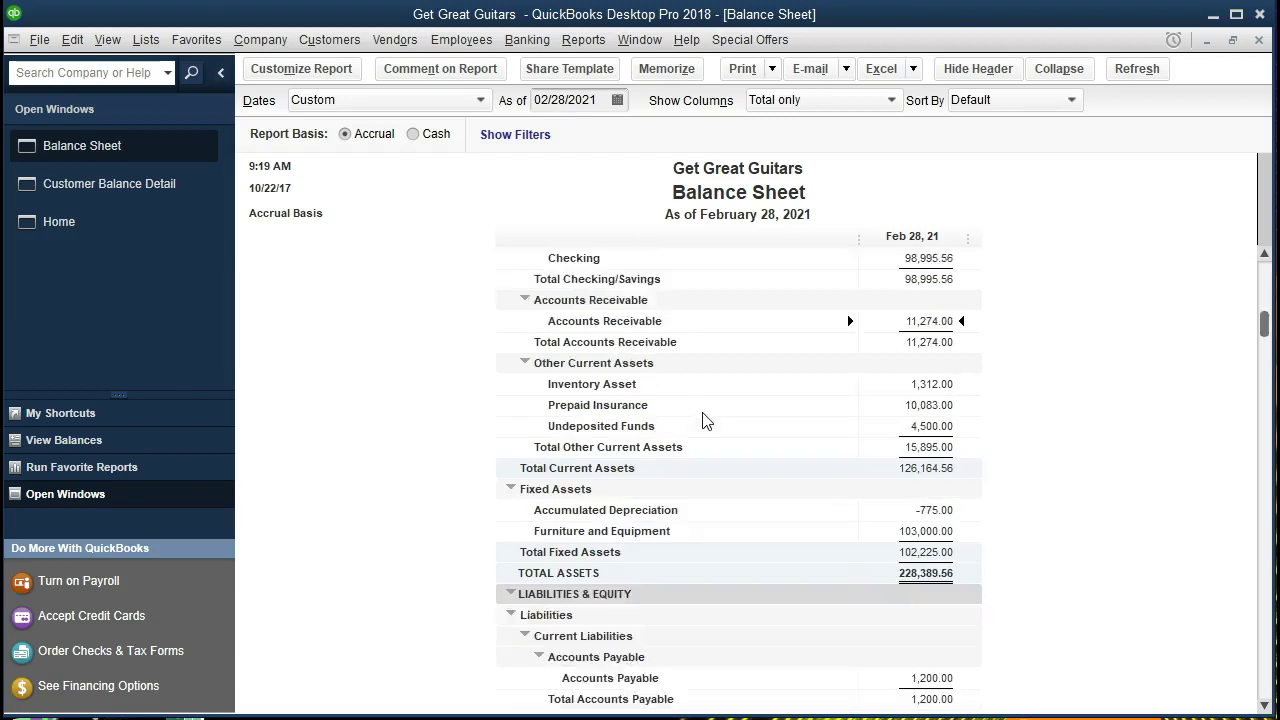
{"action": "scroll", "coordinate": [706, 421], "scroll_direction": "down", "scroll_amount": 1}
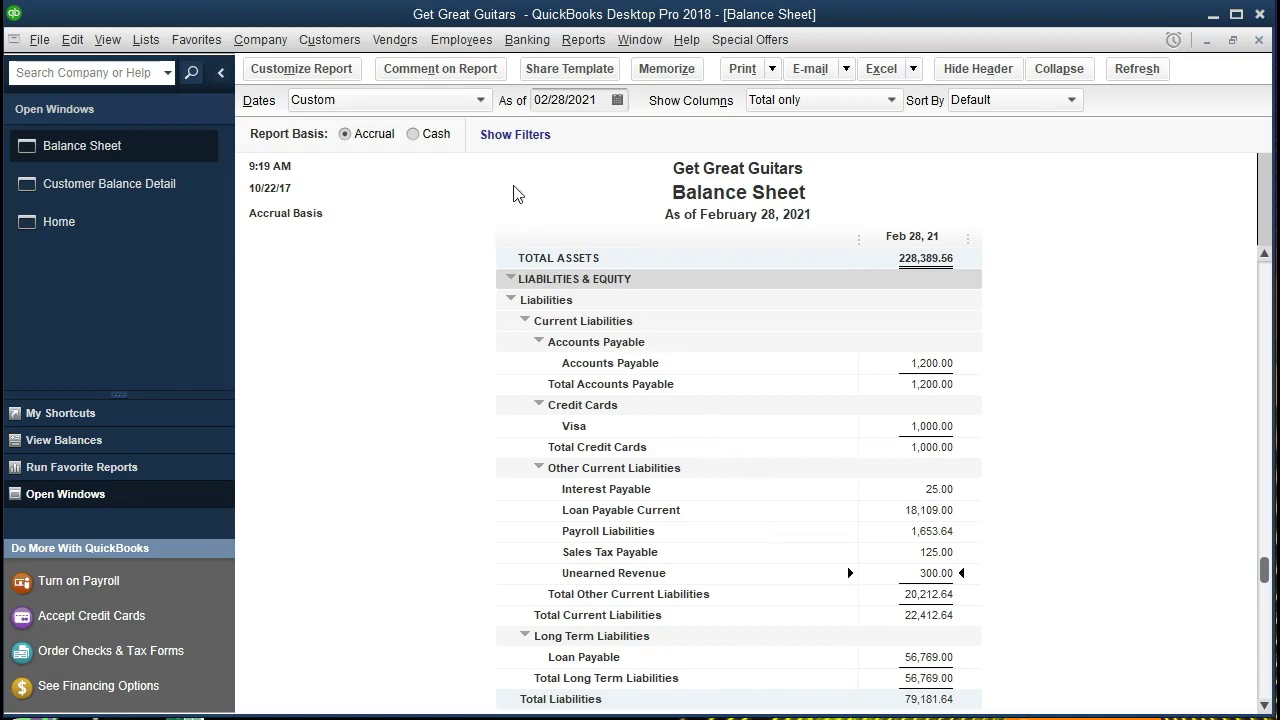
{"action": "left_click", "coordinate": [270, 45]}
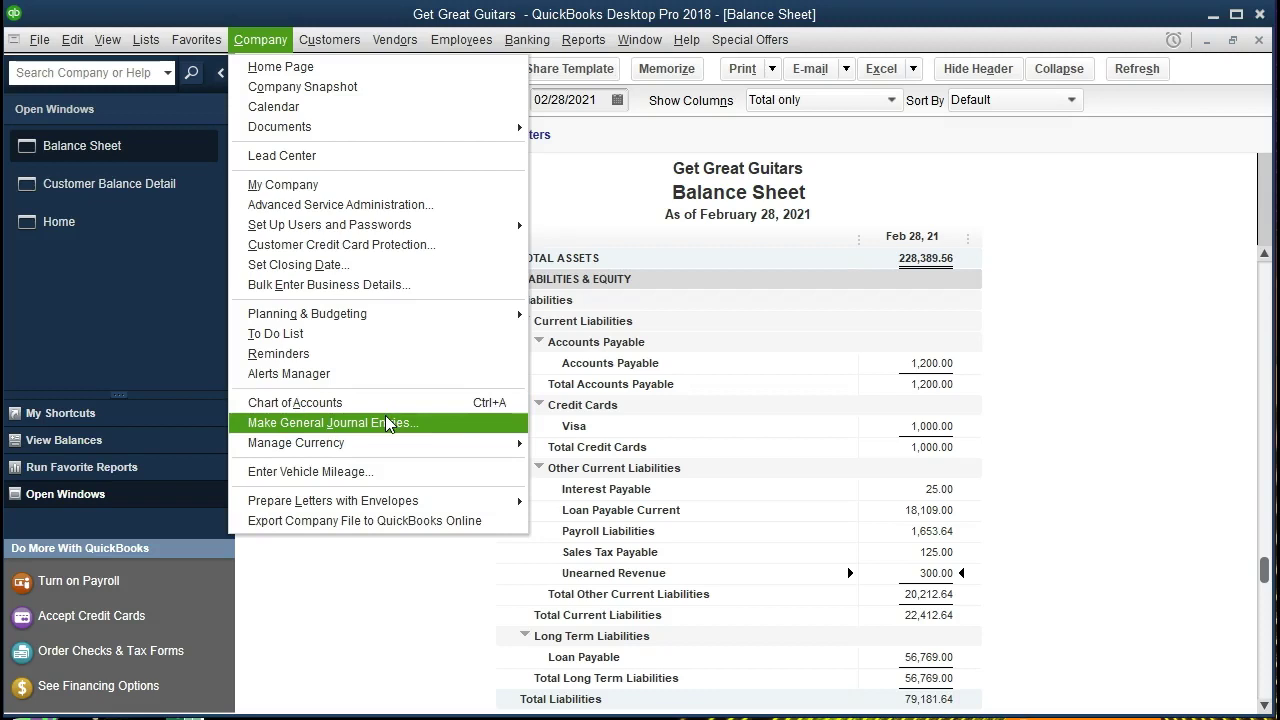
{"action": "left_click", "coordinate": [383, 545]}
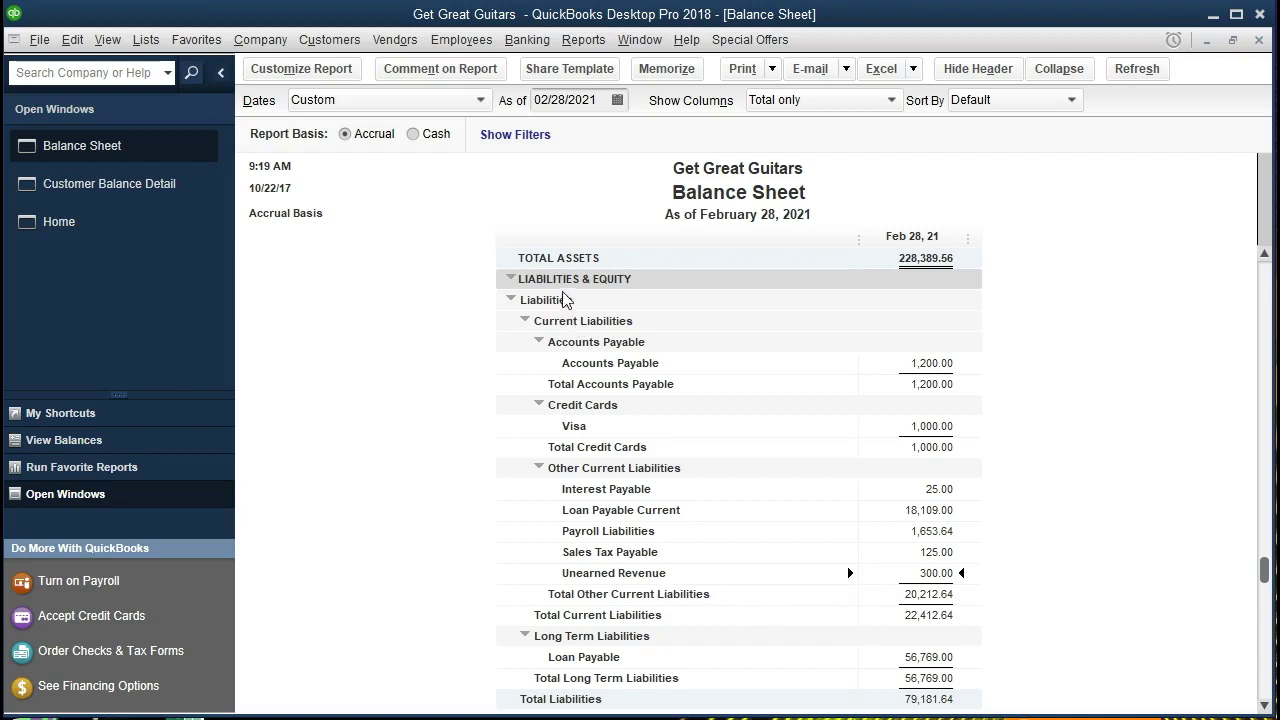
Step: Open the account register for Unearned Revenue
{"action": "left_click", "coordinate": [524, 41]}
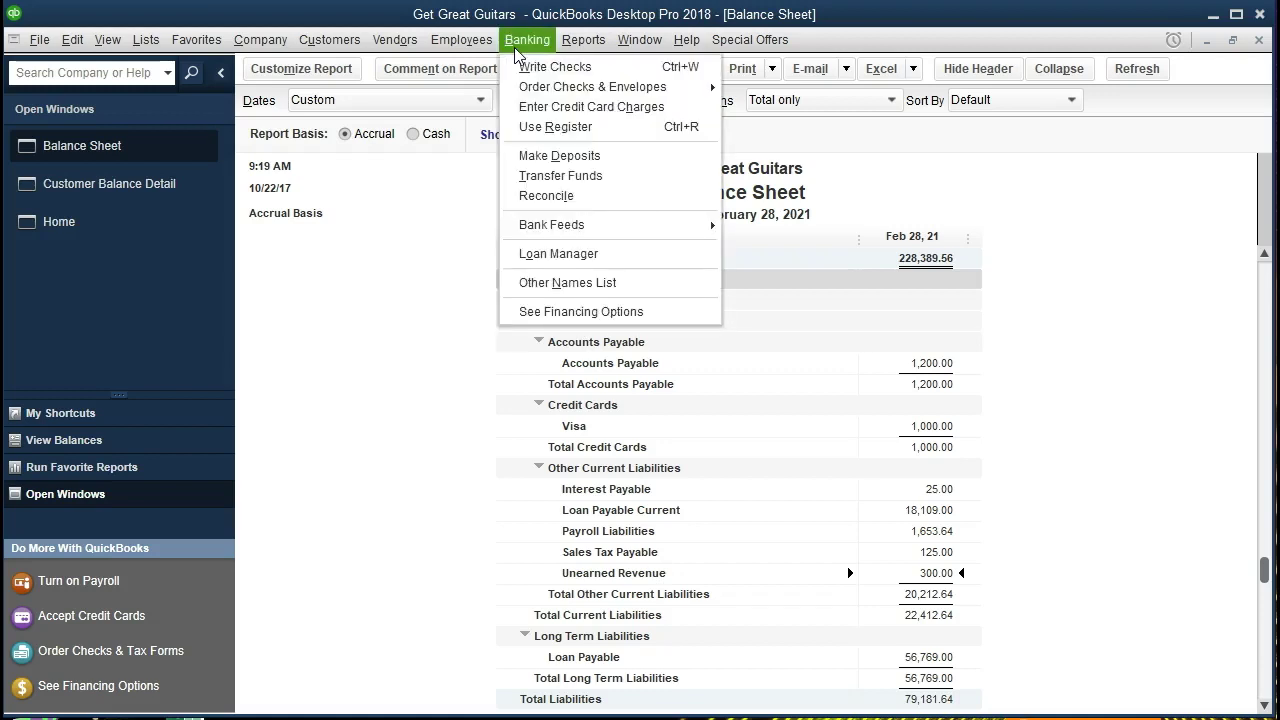
{"action": "left_click", "coordinate": [612, 127]}
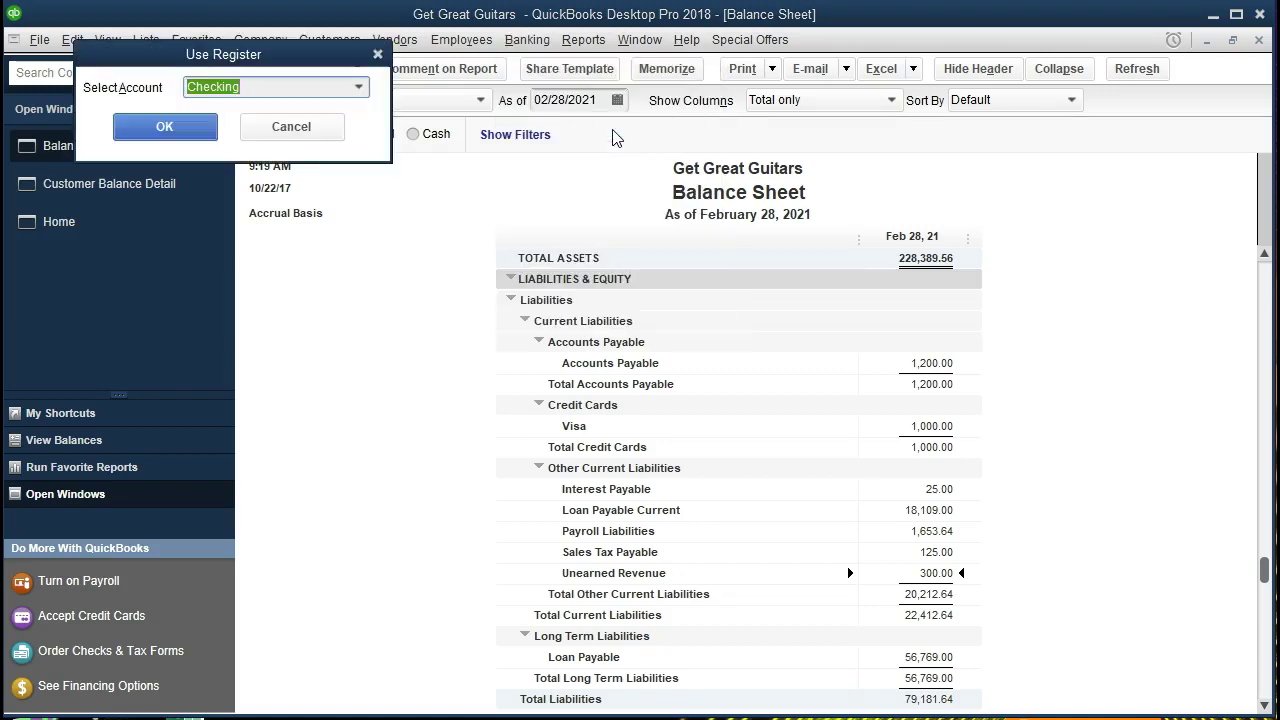
{"action": "left_click", "coordinate": [359, 88]}
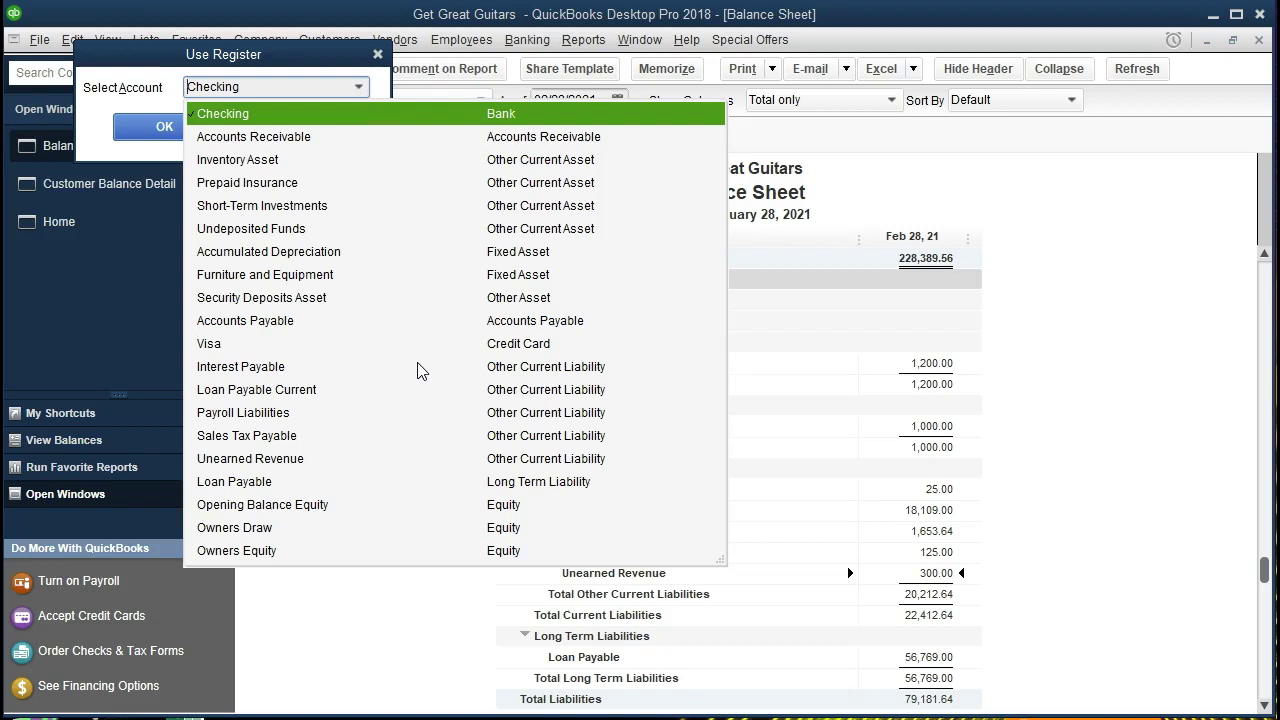
{"action": "left_click", "coordinate": [316, 463]}
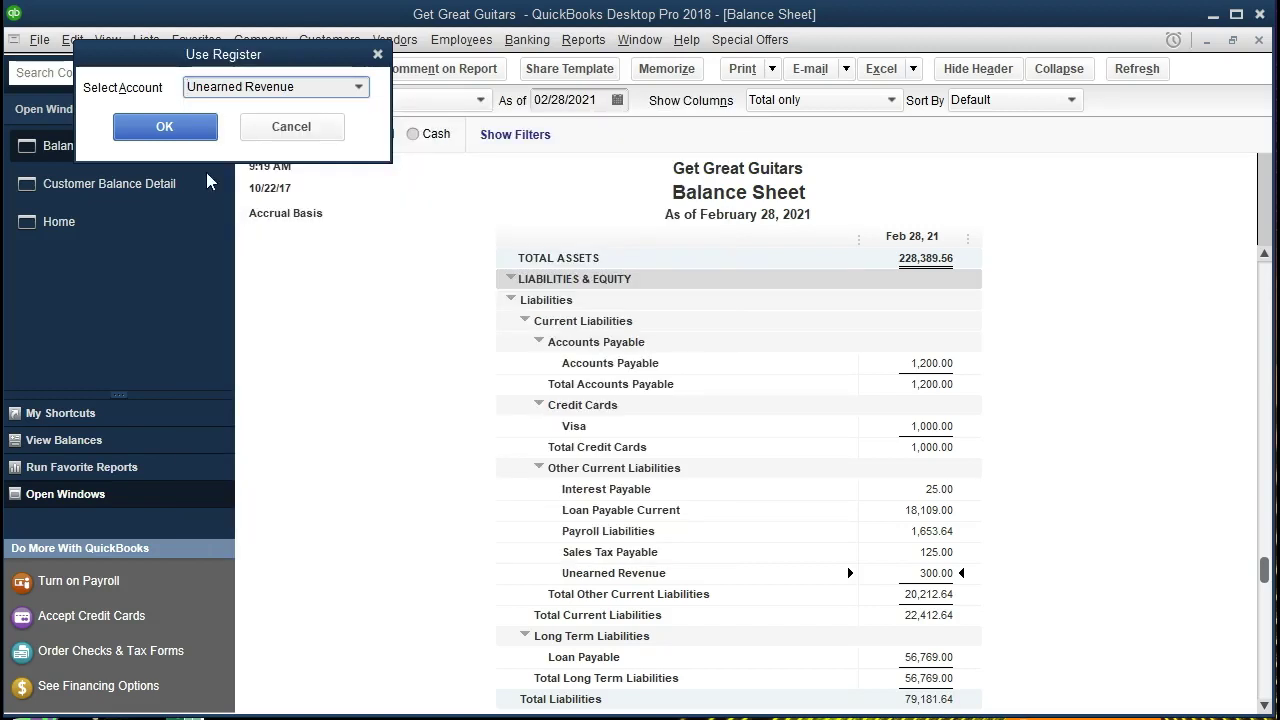
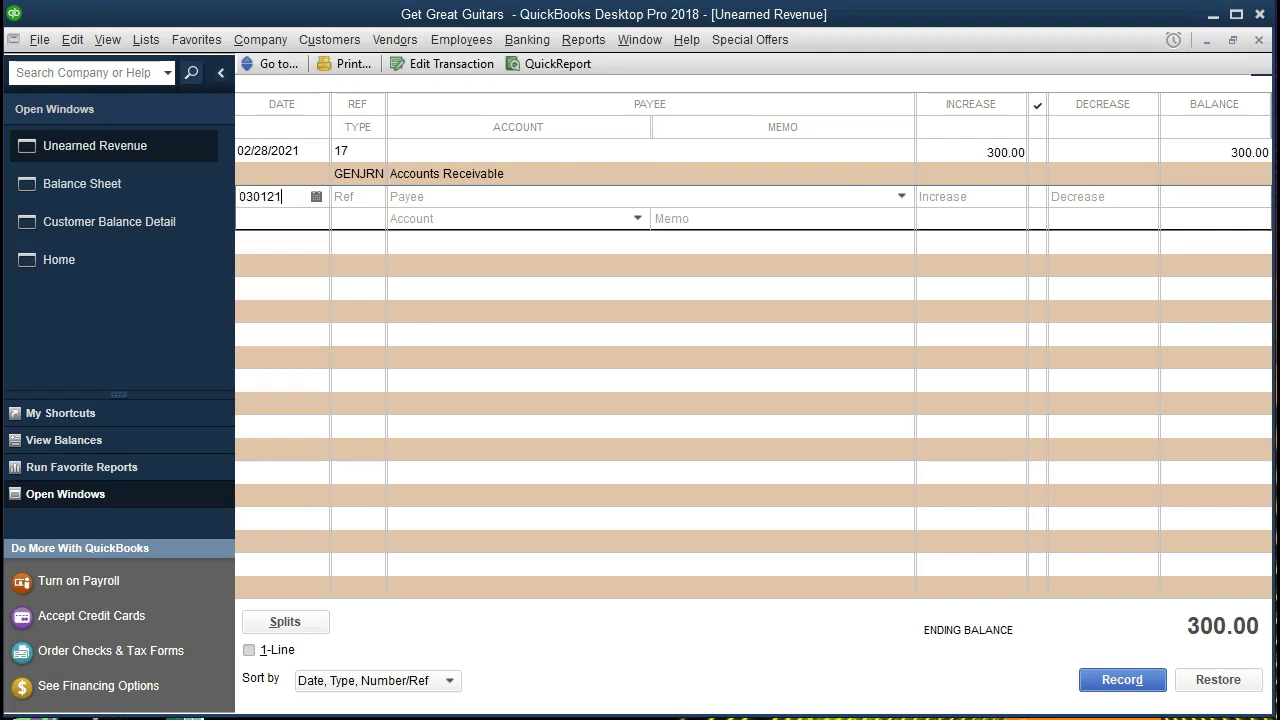
Step: Enter a register transaction dated 03/01/2021 that decreases Unearned Revenue by 300 against Accounts Receivable
{"action": "key", "text": "Tab"}
{"action": "key", "text": "Tab"}
{"action": "key", "text": "Tab"}
{"action": "key", "text": "Tab"}
{"action": "key", "text": "Tab"}
{"action": "type", "text": "300"}
{"action": "key", "text": "Tab"}
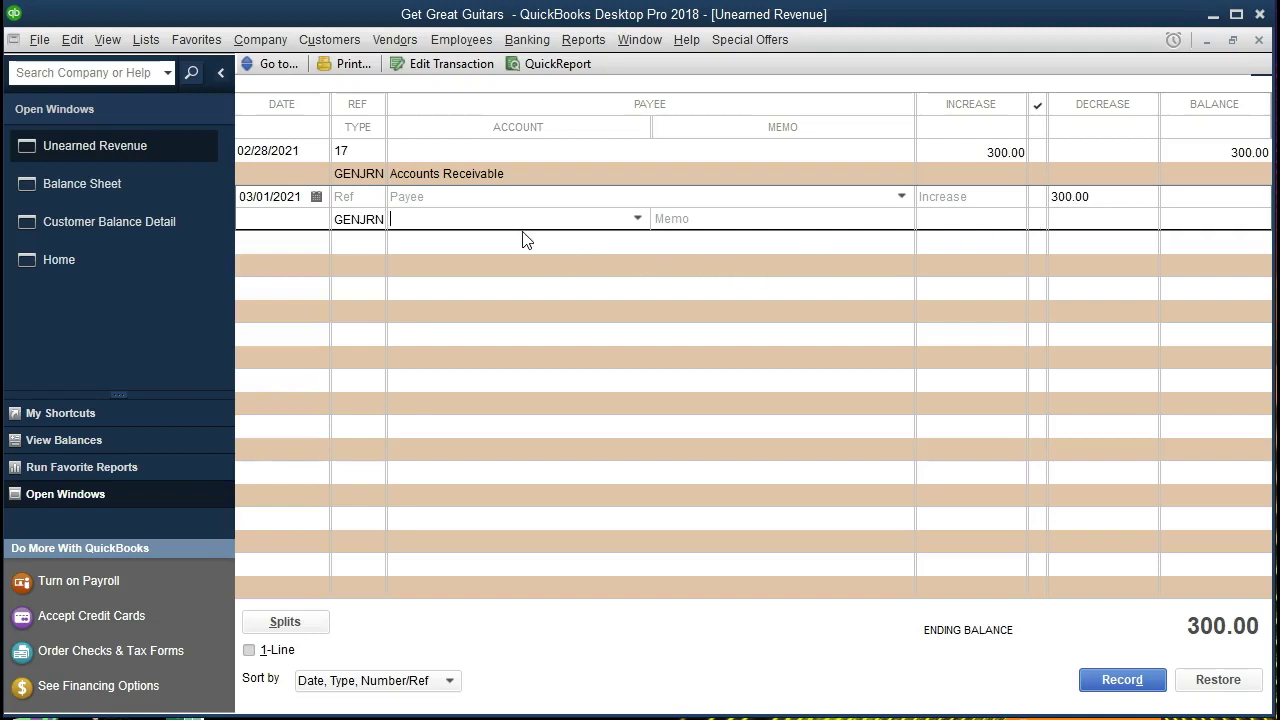
{"action": "type", "text": "Accounts Payable"}
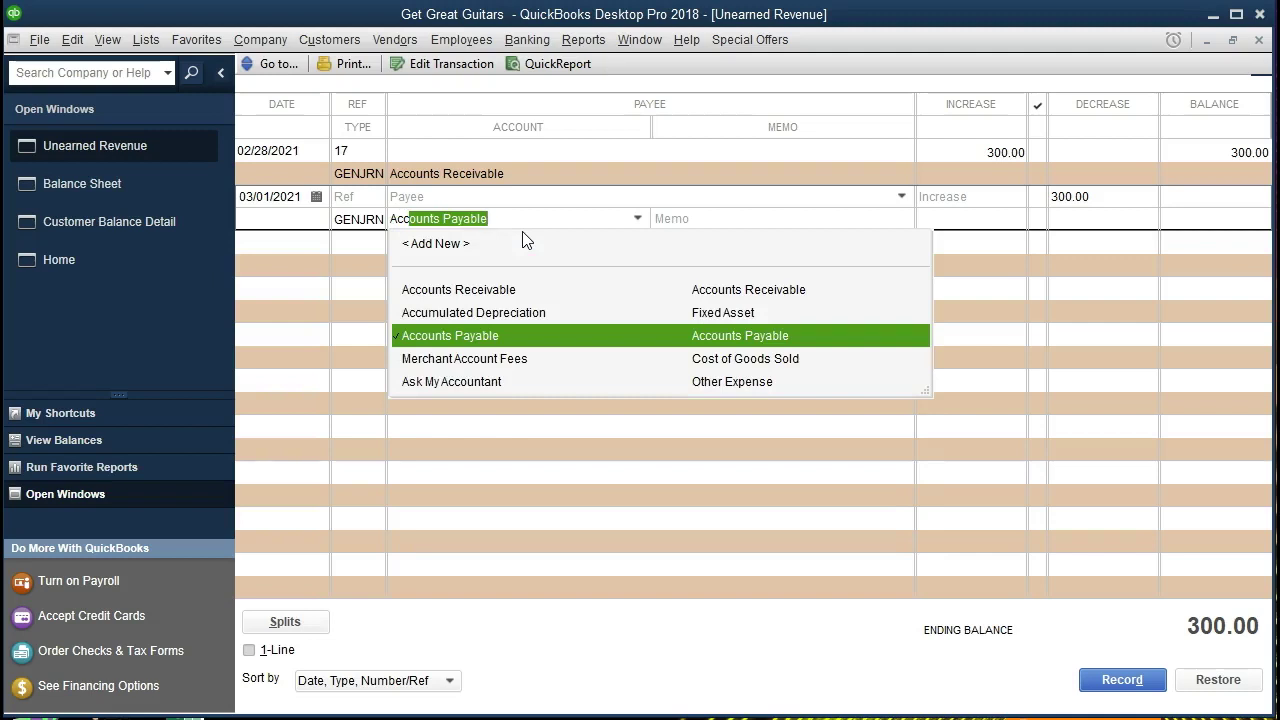
{"action": "left_click", "coordinate": [488, 289]}
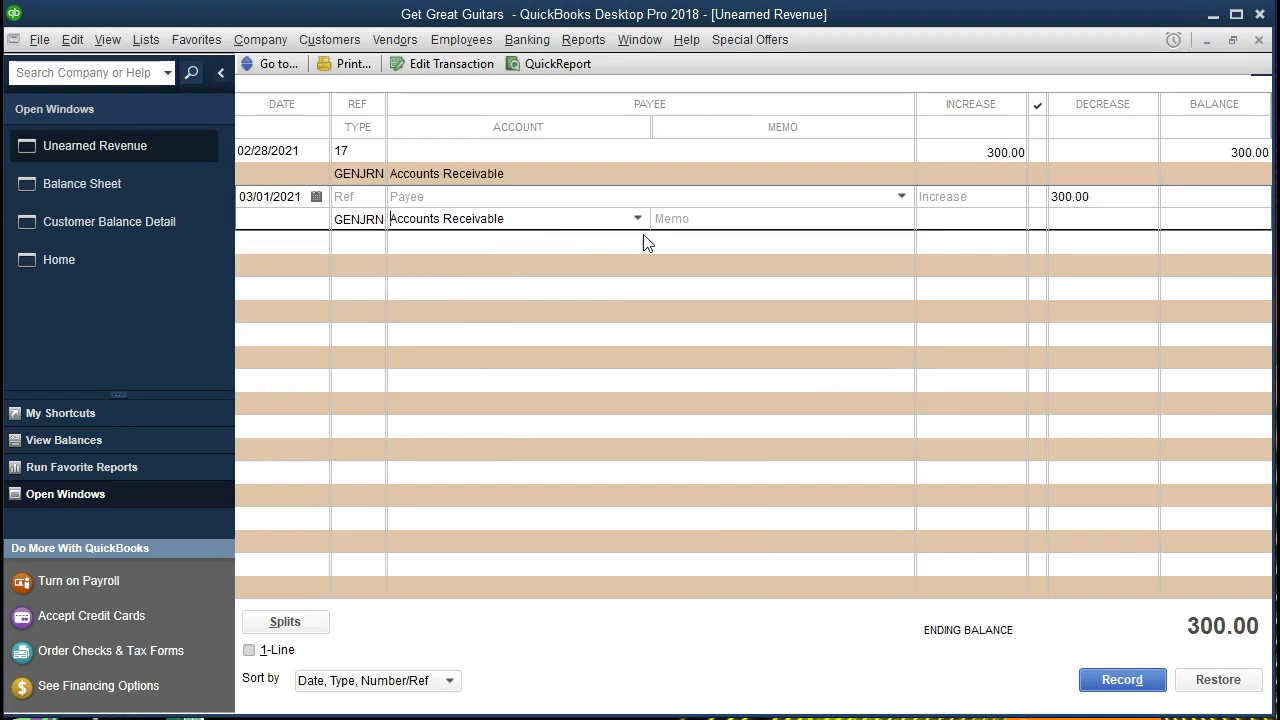
Step: Assign String Music as the customer on the Accounts Receivable split line and record the March 1 entry
{"action": "left_click", "coordinate": [321, 622]}
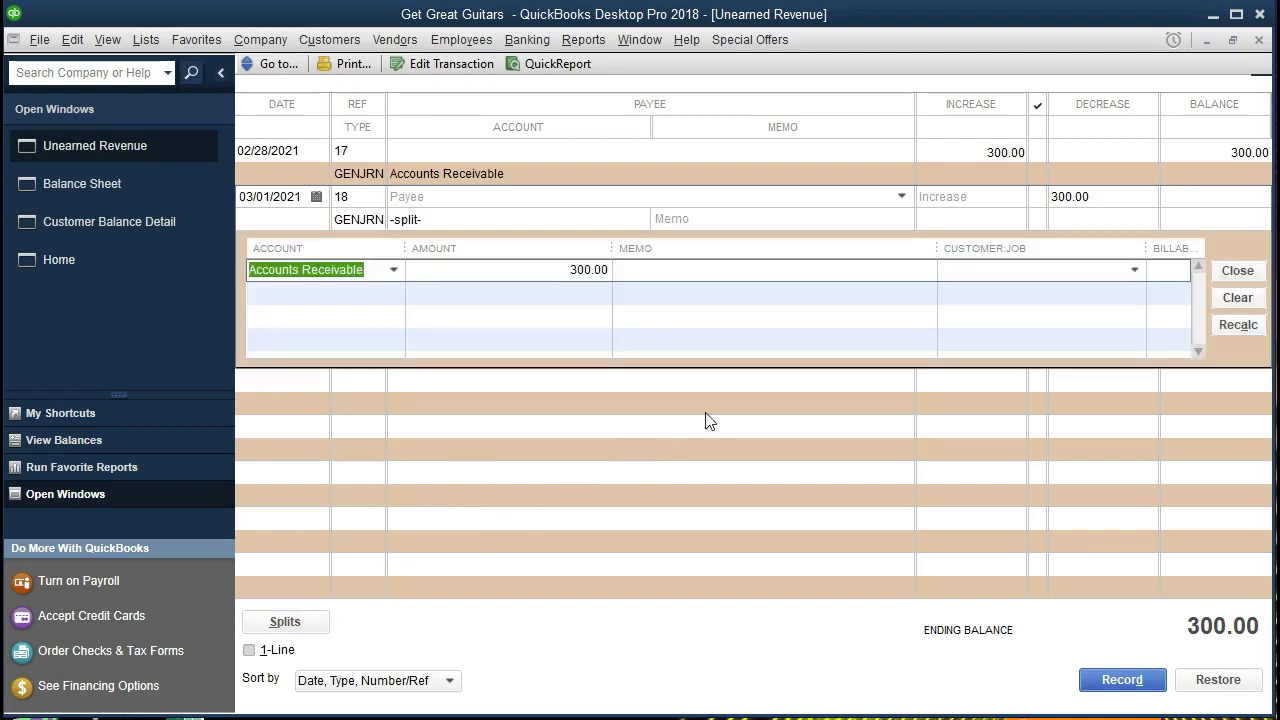
{"action": "left_click", "coordinate": [956, 272]}
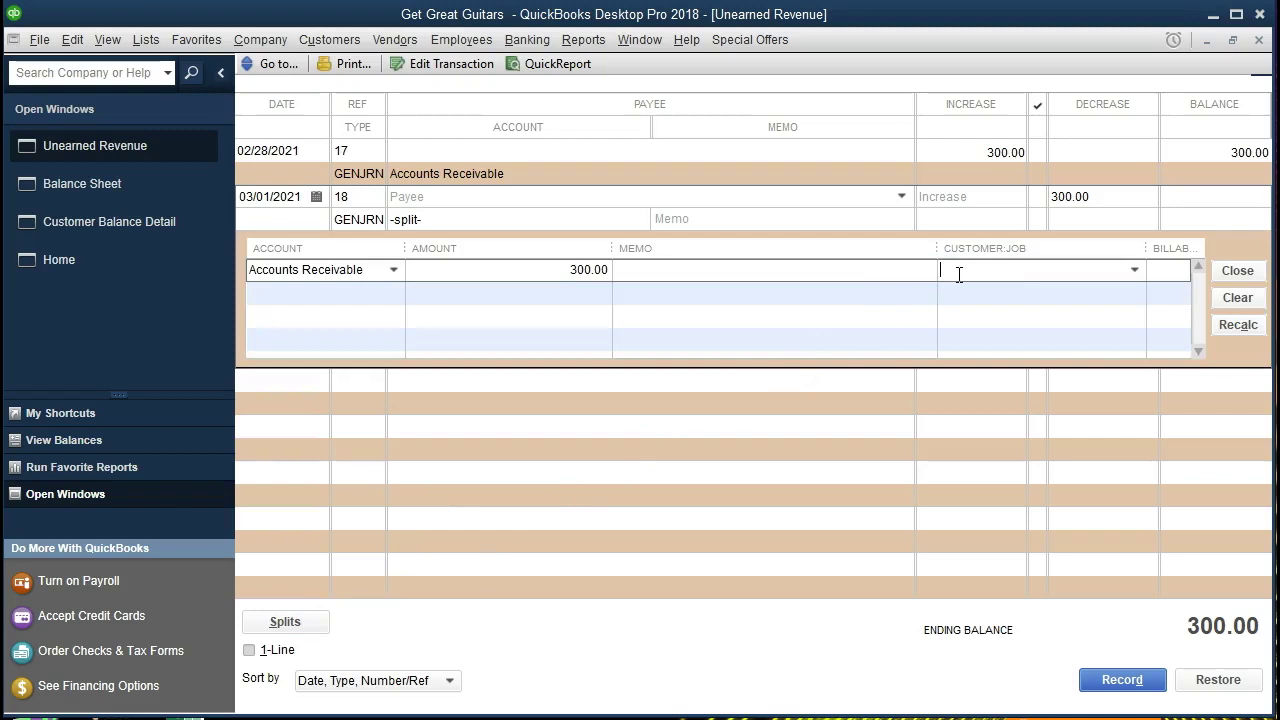
{"action": "left_click", "coordinate": [1134, 270]}
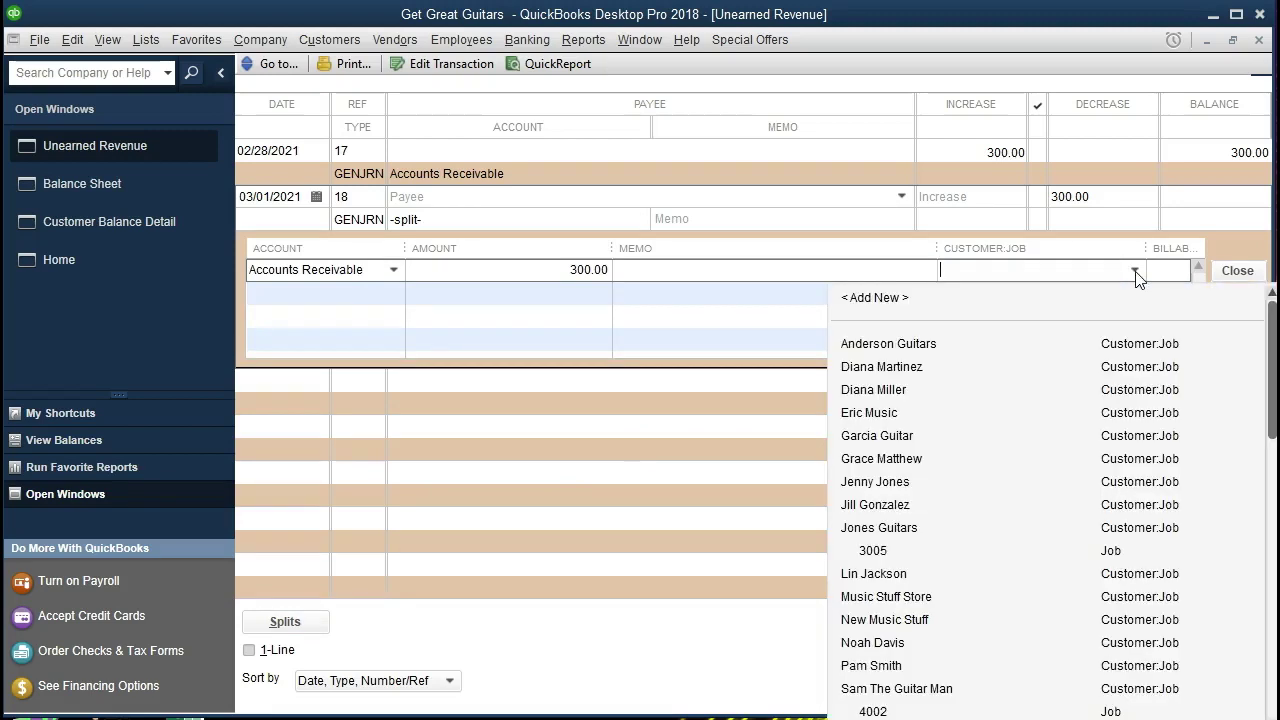
{"action": "type", "text": "String Music"}
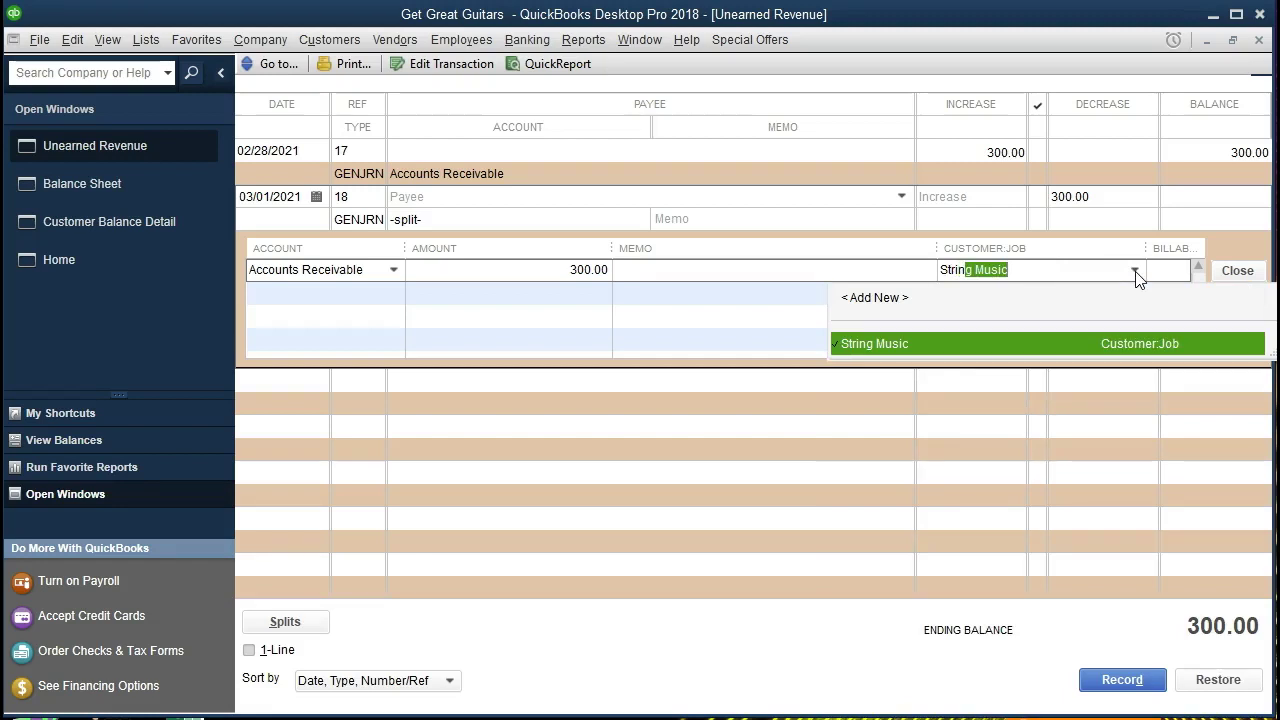
{"action": "key", "text": "Tab"}
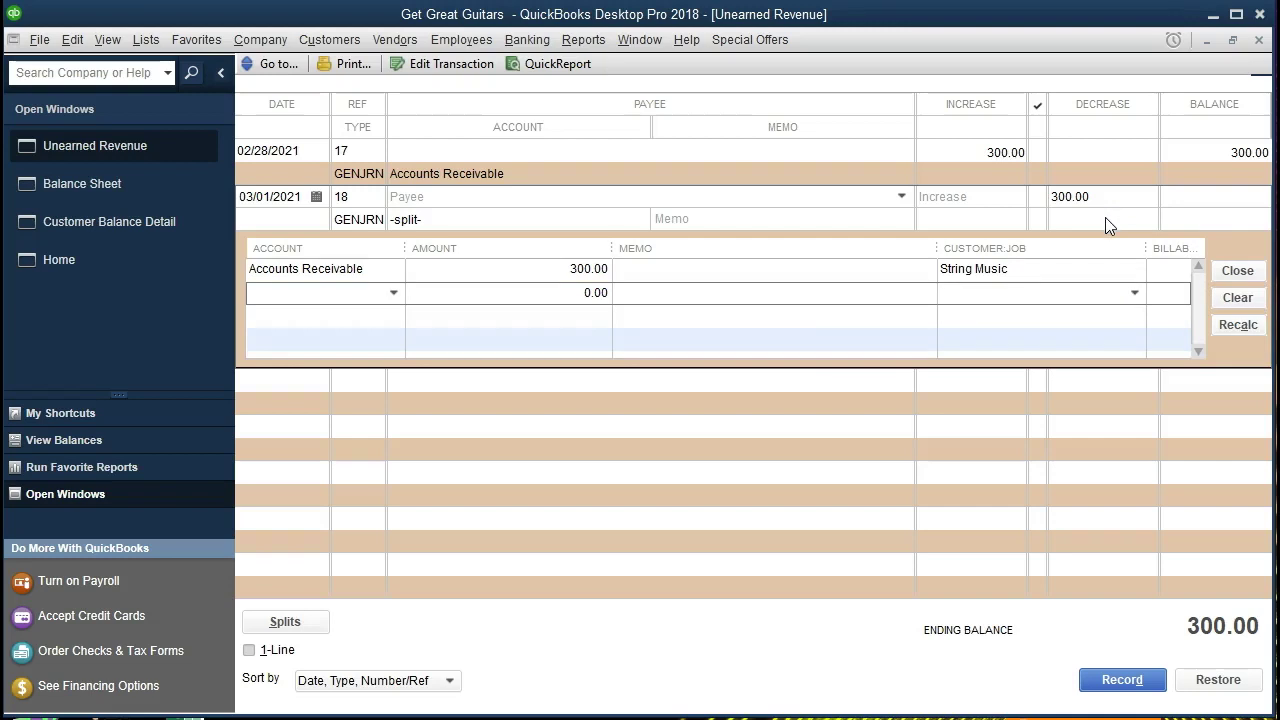
{"action": "key", "text": "Return"}
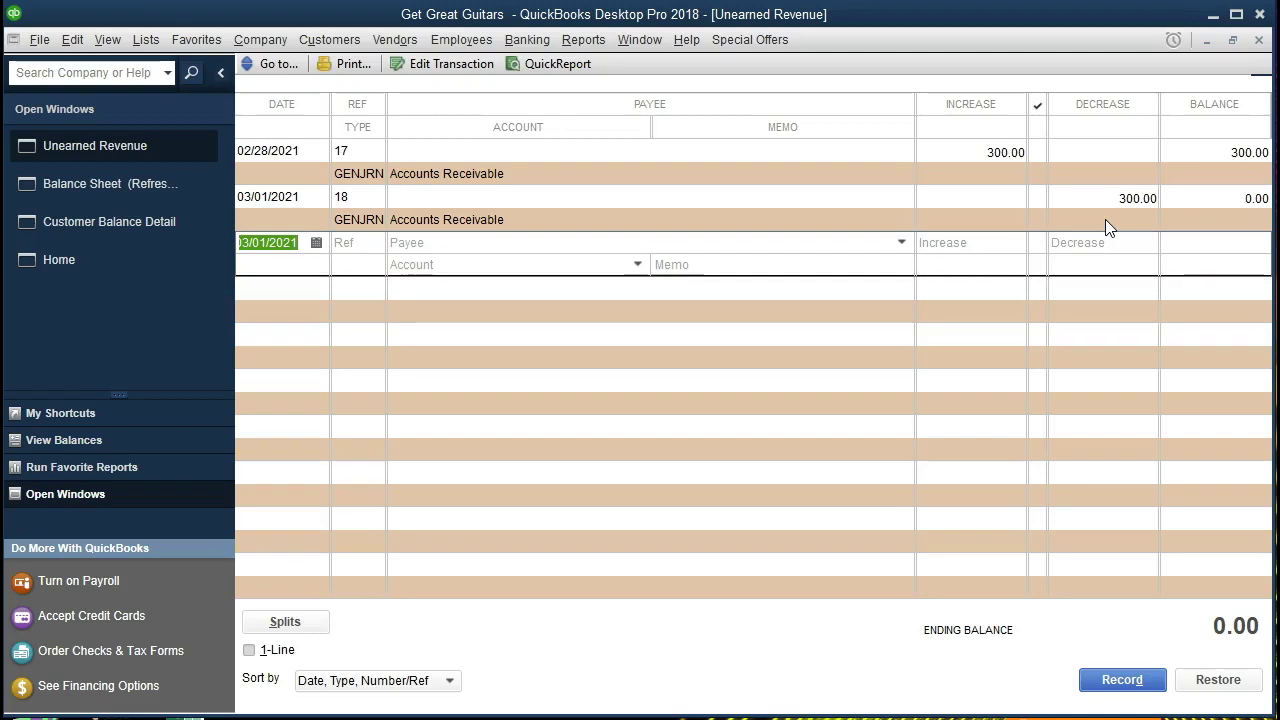
{"action": "left_click", "coordinate": [1114, 196]}
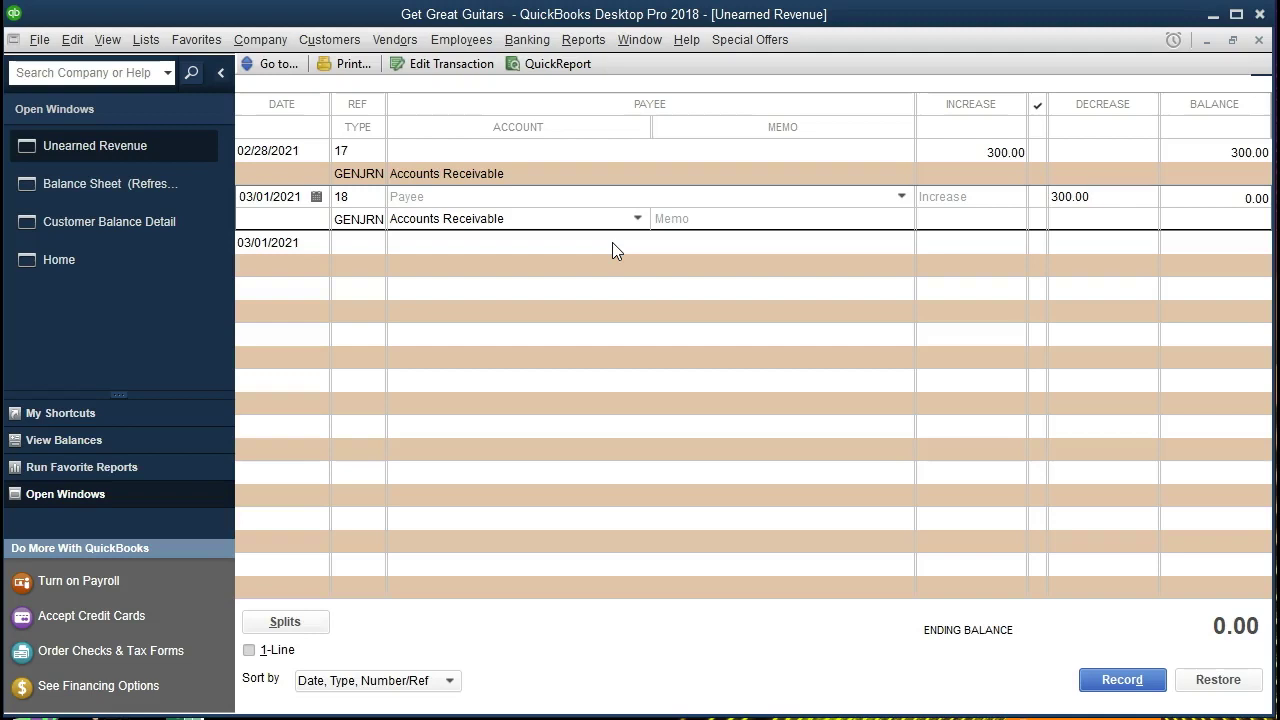
{"action": "key", "text": "Return"}
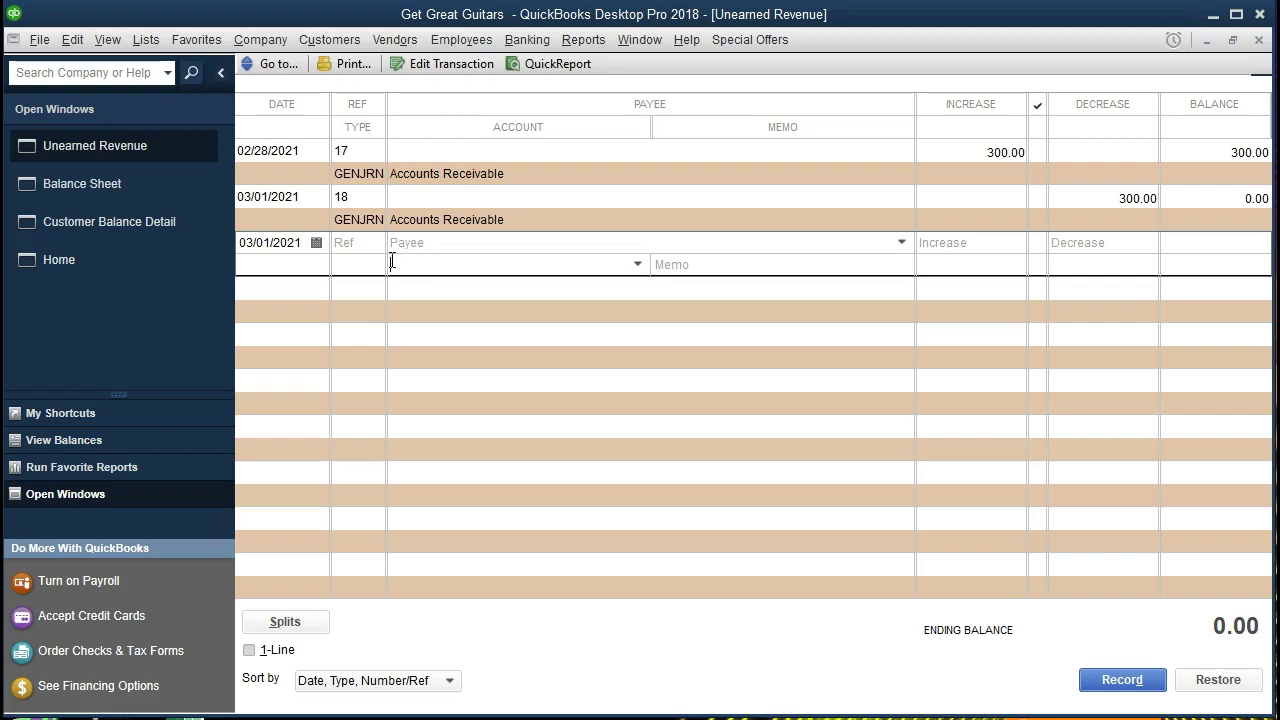
Step: Return to the Balance Sheet report and set its end date to 03/31/2021
{"action": "left_click", "coordinate": [133, 189]}
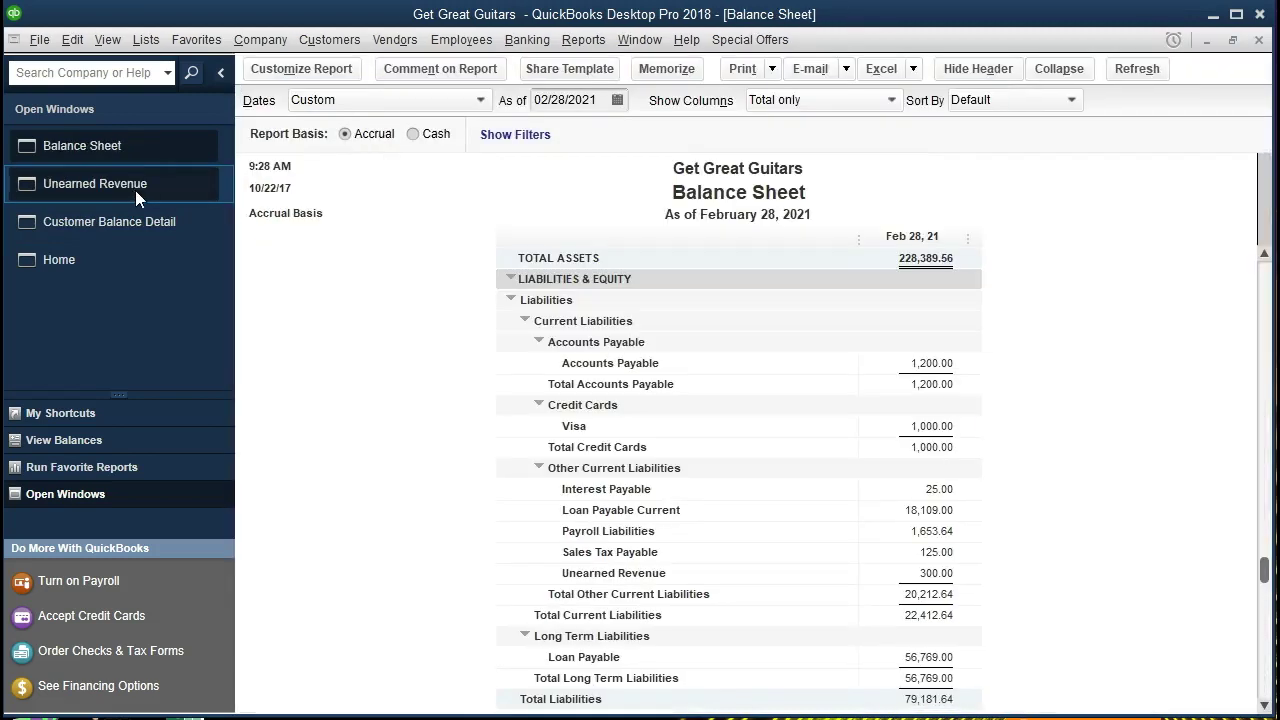
{"action": "scroll", "coordinate": [610, 431], "scroll_direction": "down", "scroll_amount": 2}
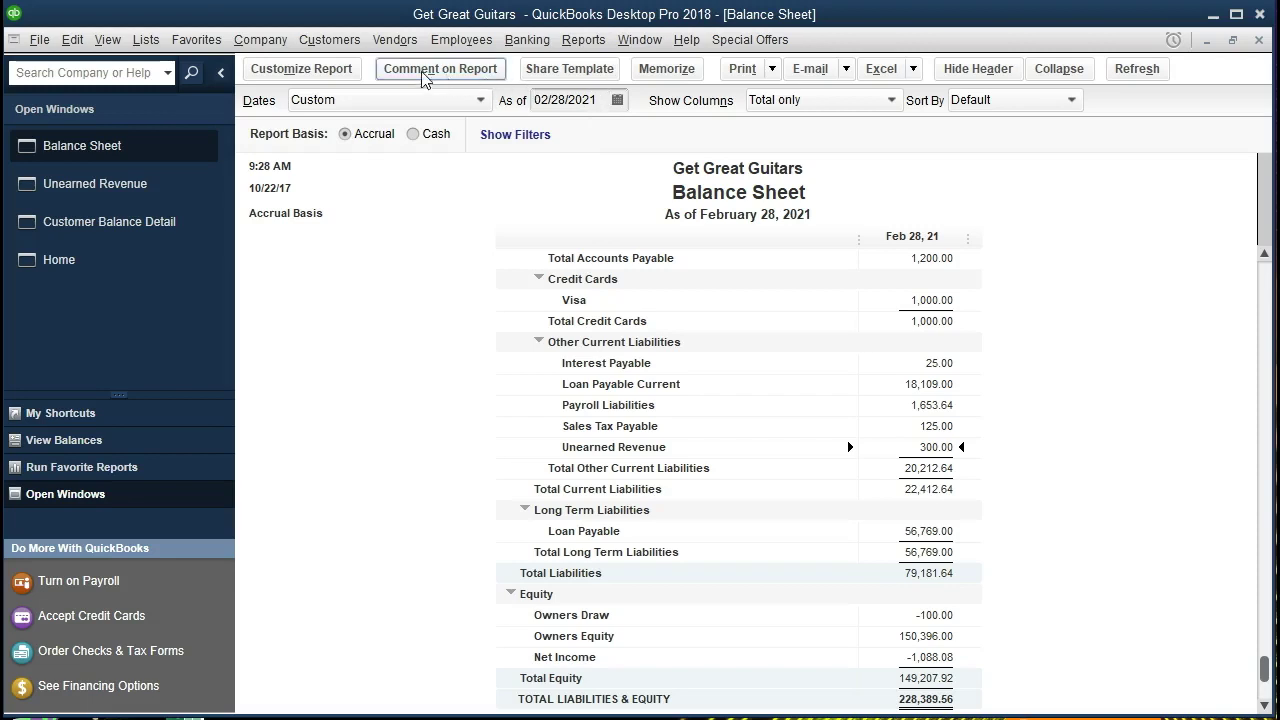
{"action": "left_click", "coordinate": [302, 69]}
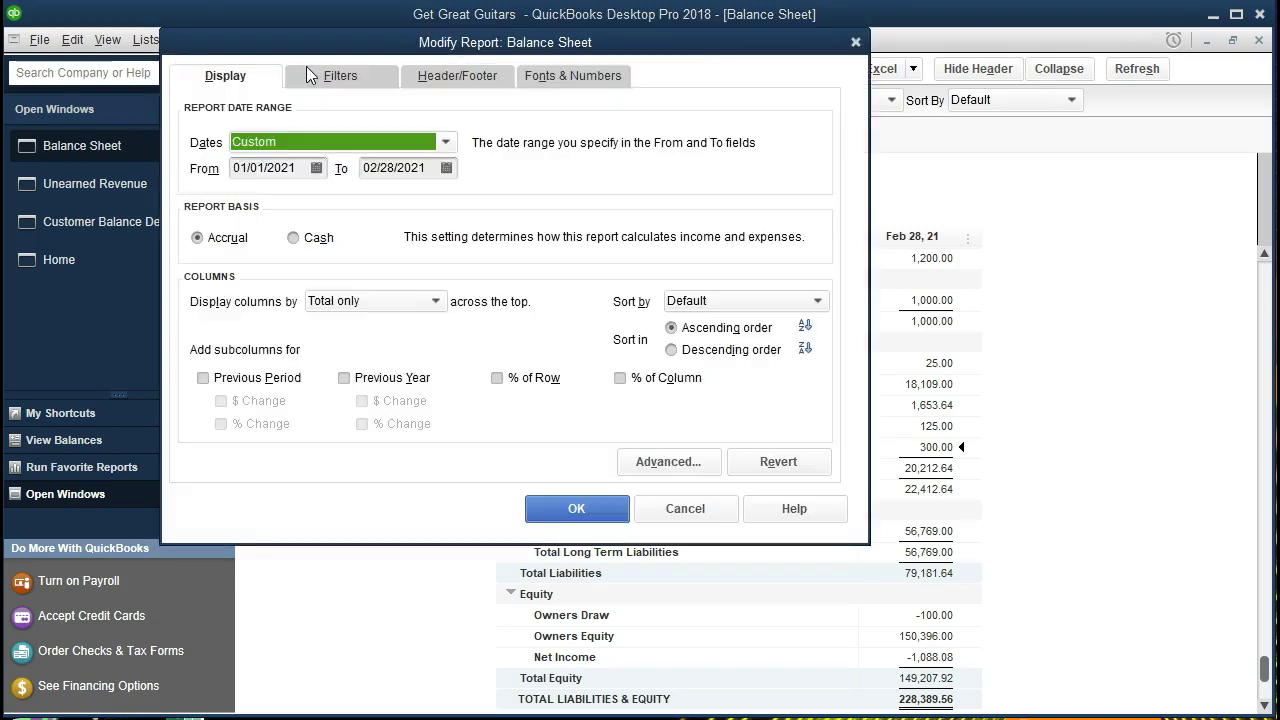
{"action": "left_click", "coordinate": [425, 170]}
{"action": "type", "text": "033121"}
{"action": "key", "text": "Tab"}
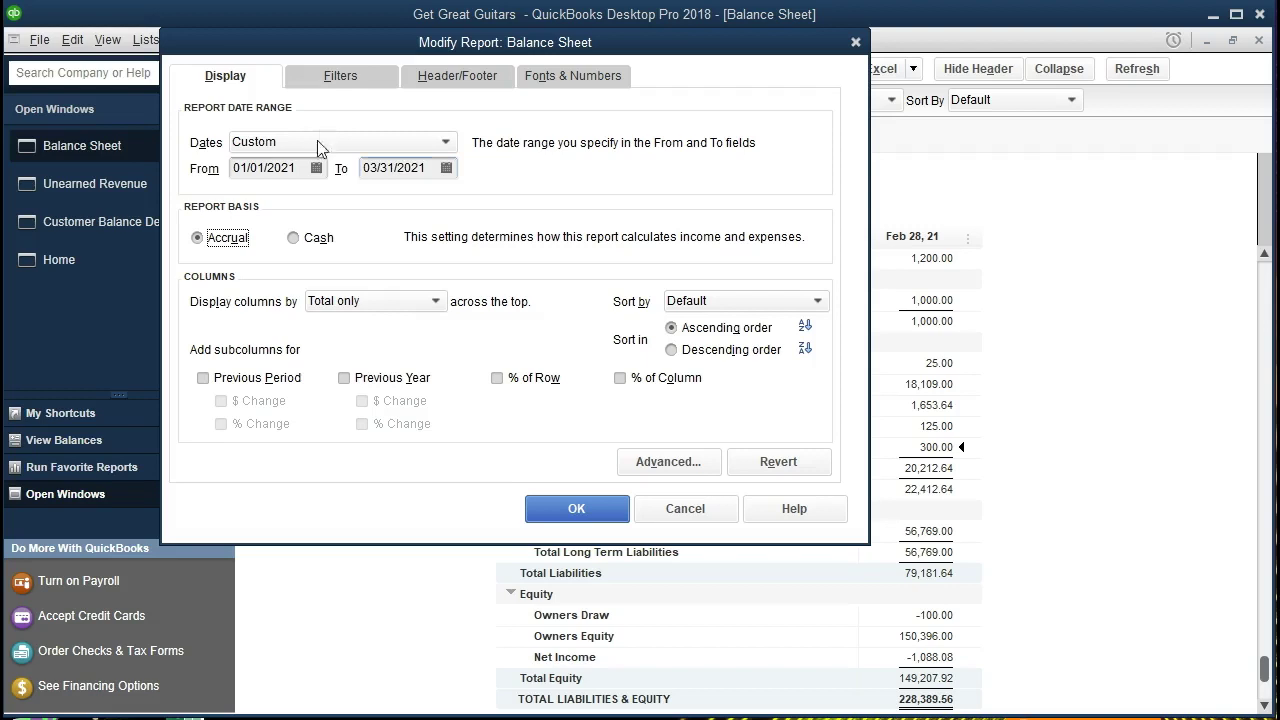
{"action": "left_click", "coordinate": [554, 506]}
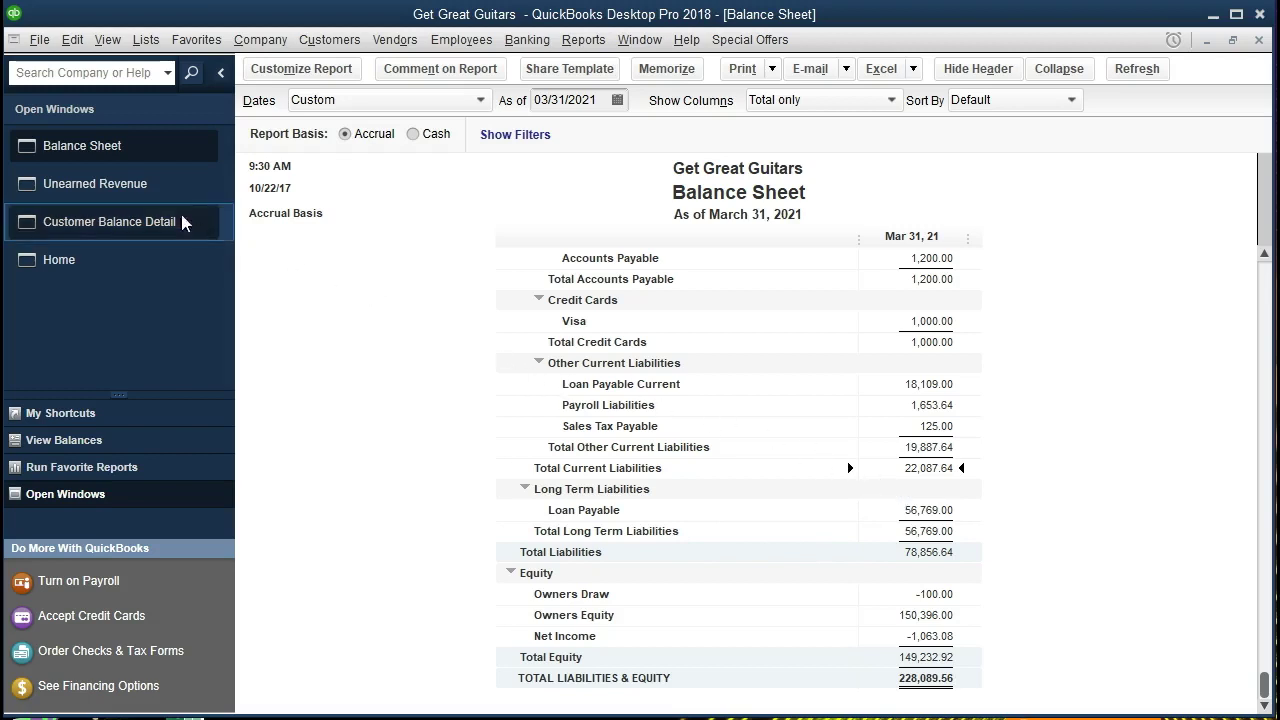
Step: Check the Unearned Revenue register entries, and examine the Balance Sheet from its liabilities up to Accounts Receivable
{"action": "left_click", "coordinate": [151, 193]}
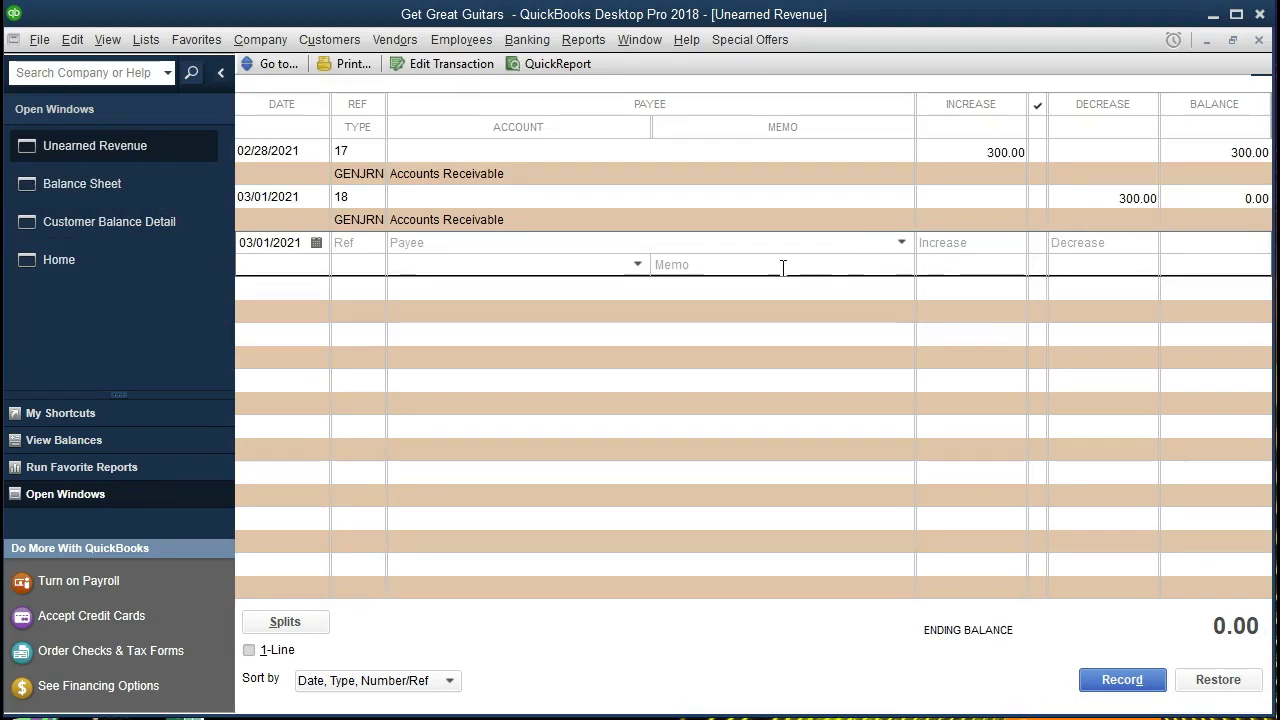
{"action": "left_click", "coordinate": [135, 190]}
{"action": "scroll", "coordinate": [527, 410], "scroll_direction": "up", "scroll_amount": 3}
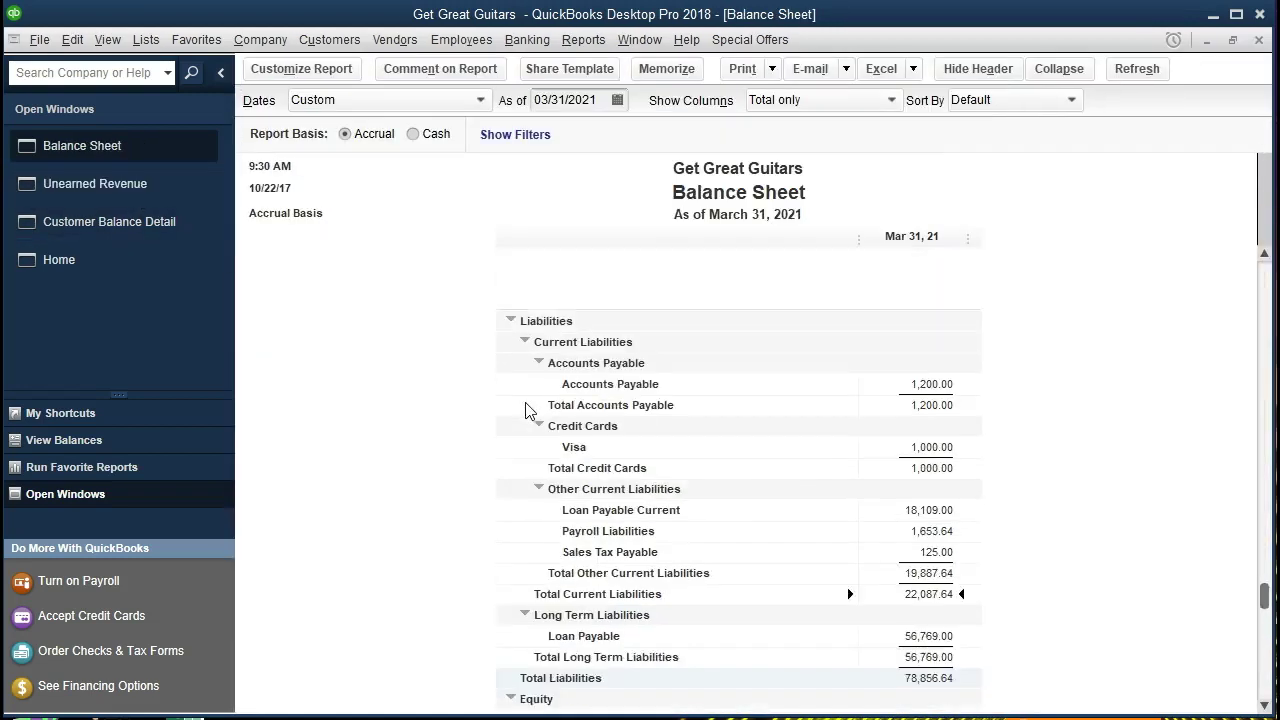
{"action": "scroll", "coordinate": [527, 410], "scroll_direction": "up", "scroll_amount": 4}
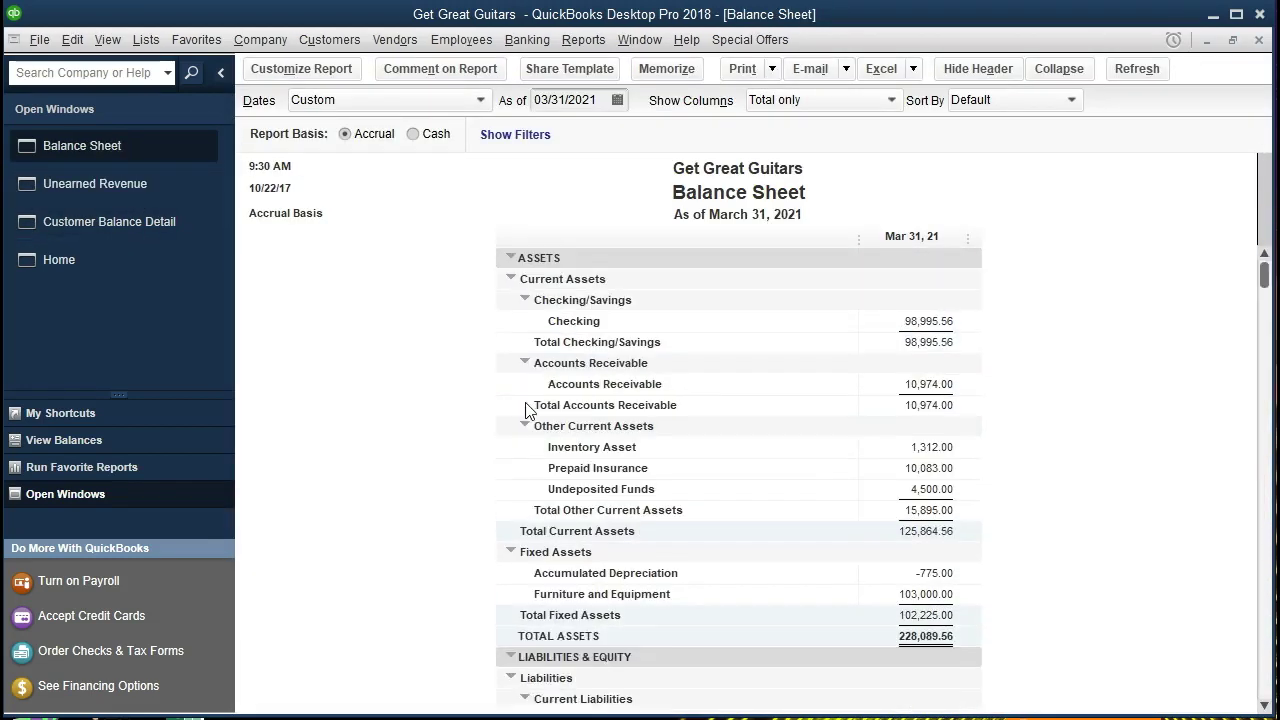
Step: Open the transaction detail behind the Accounts Receivable balance and examine String Music's general journal entries 18 and 17
{"action": "double_click", "coordinate": [885, 381]}
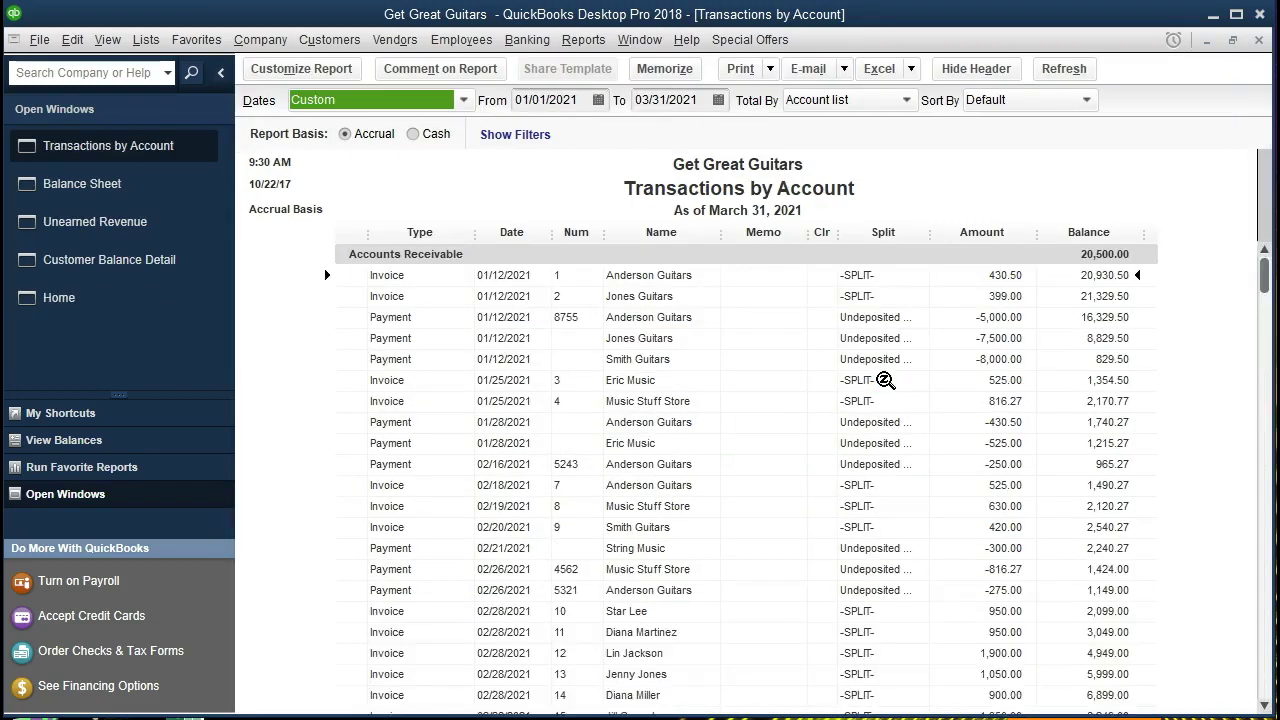
{"action": "scroll", "coordinate": [885, 381], "scroll_direction": "down", "scroll_amount": 7}
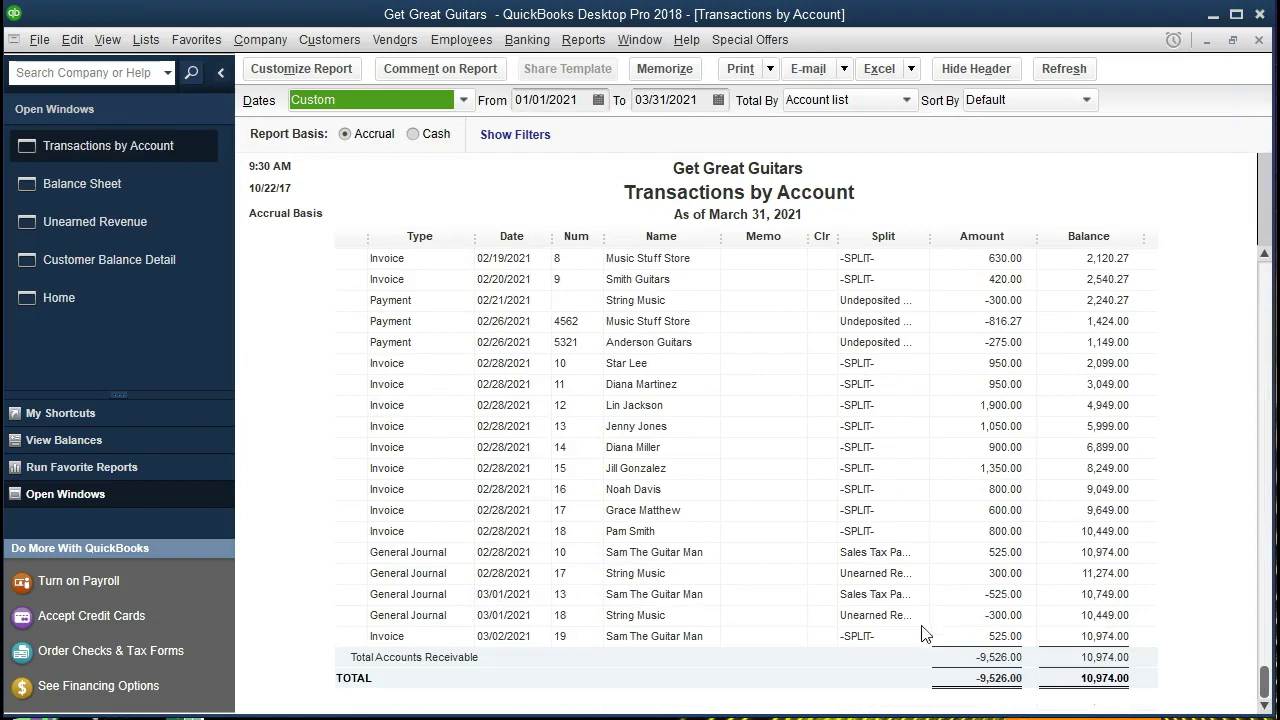
{"action": "left_click", "coordinate": [961, 619]}
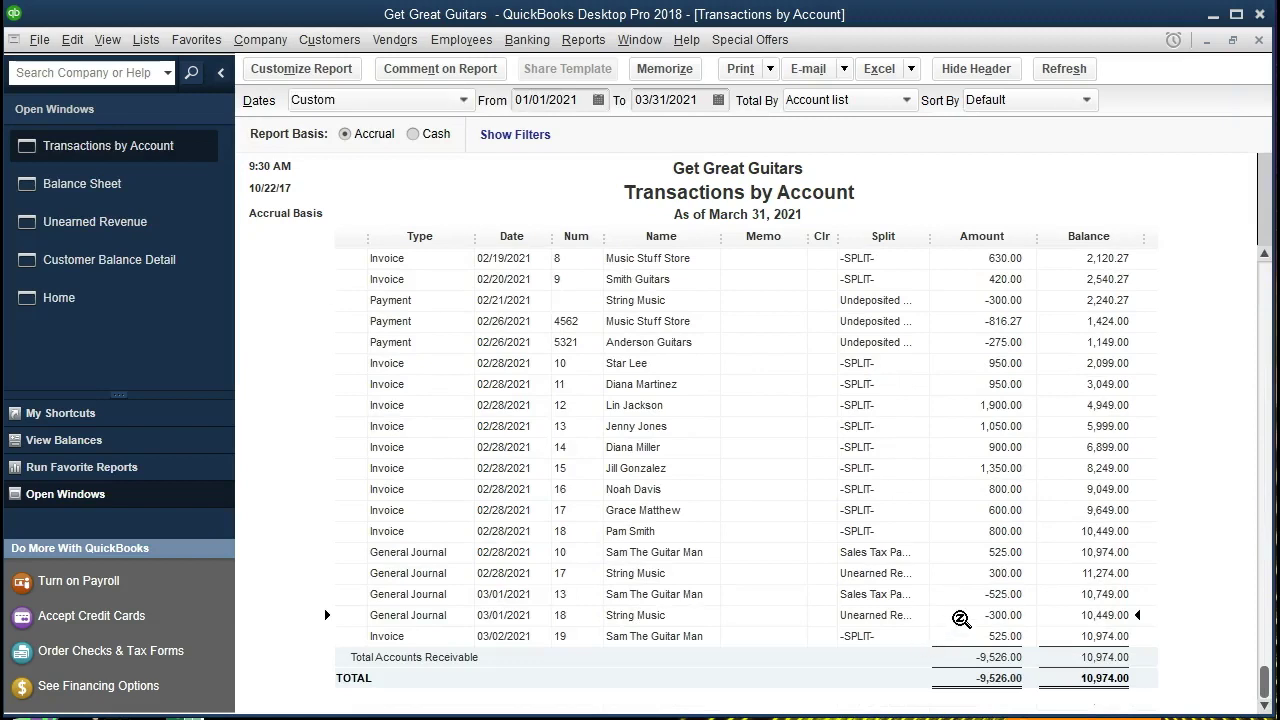
{"action": "left_click", "coordinate": [972, 576]}
Step: Switch to the Customer Balance Detail report and examine String Music's general journal entries 17 and 18
{"action": "left_click", "coordinate": [142, 266]}
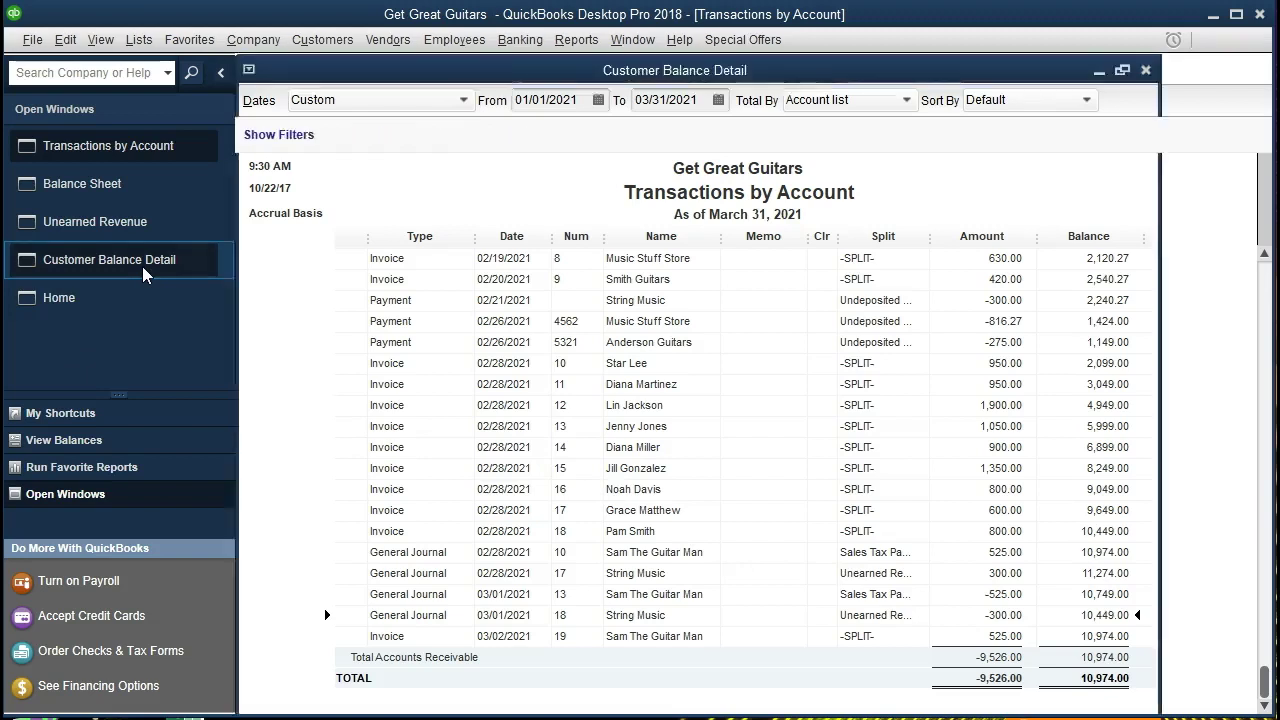
{"action": "scroll", "coordinate": [794, 477], "scroll_direction": "down", "scroll_amount": 1}
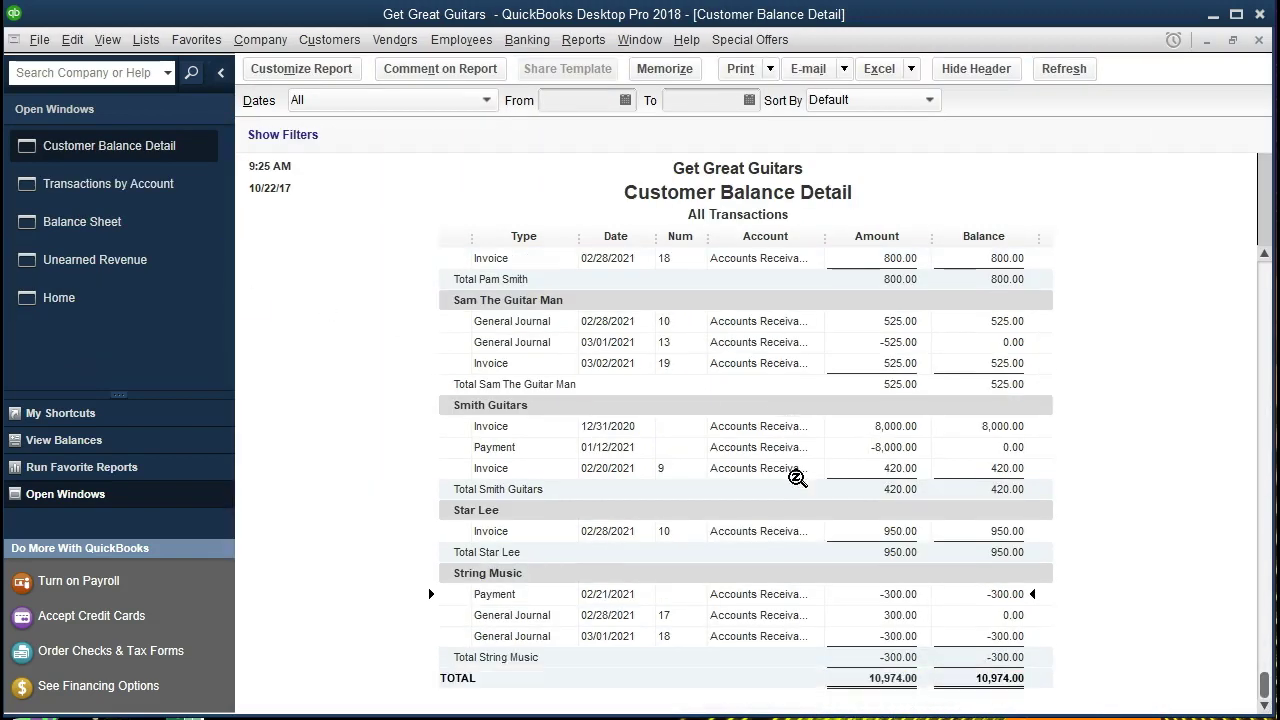
{"action": "left_click", "coordinate": [850, 612]}
{"action": "left_click", "coordinate": [846, 637]}
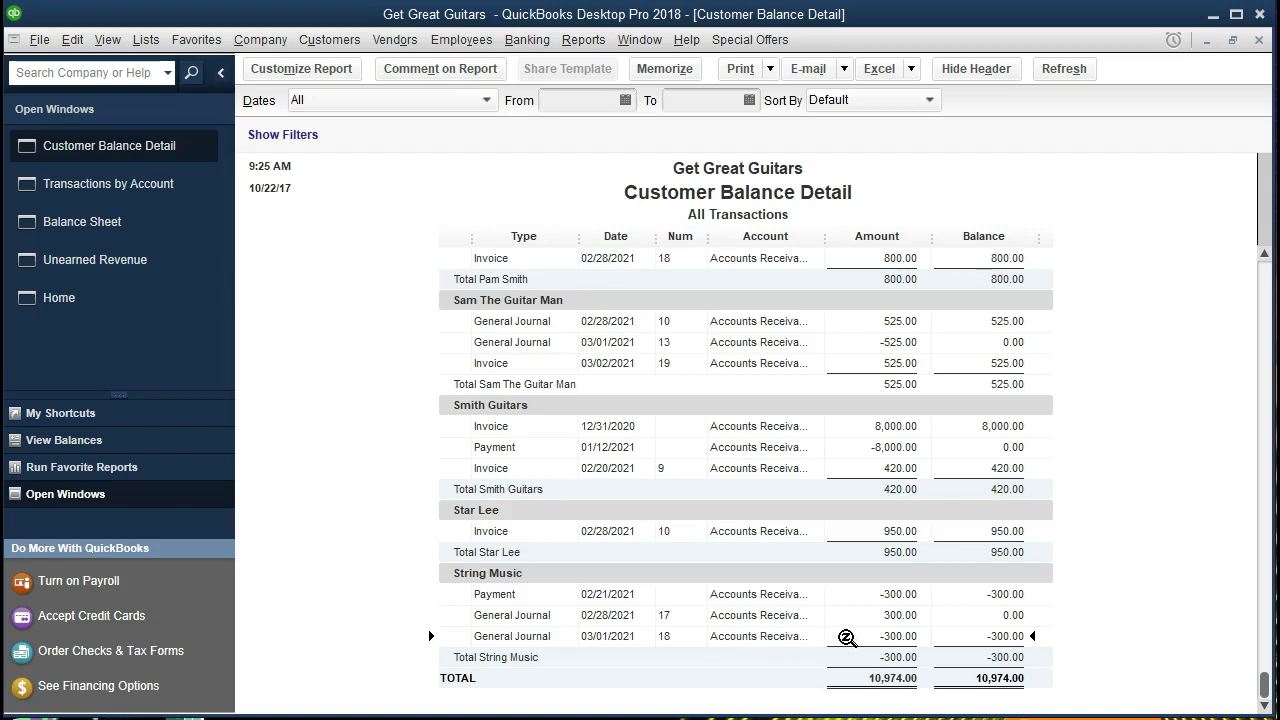